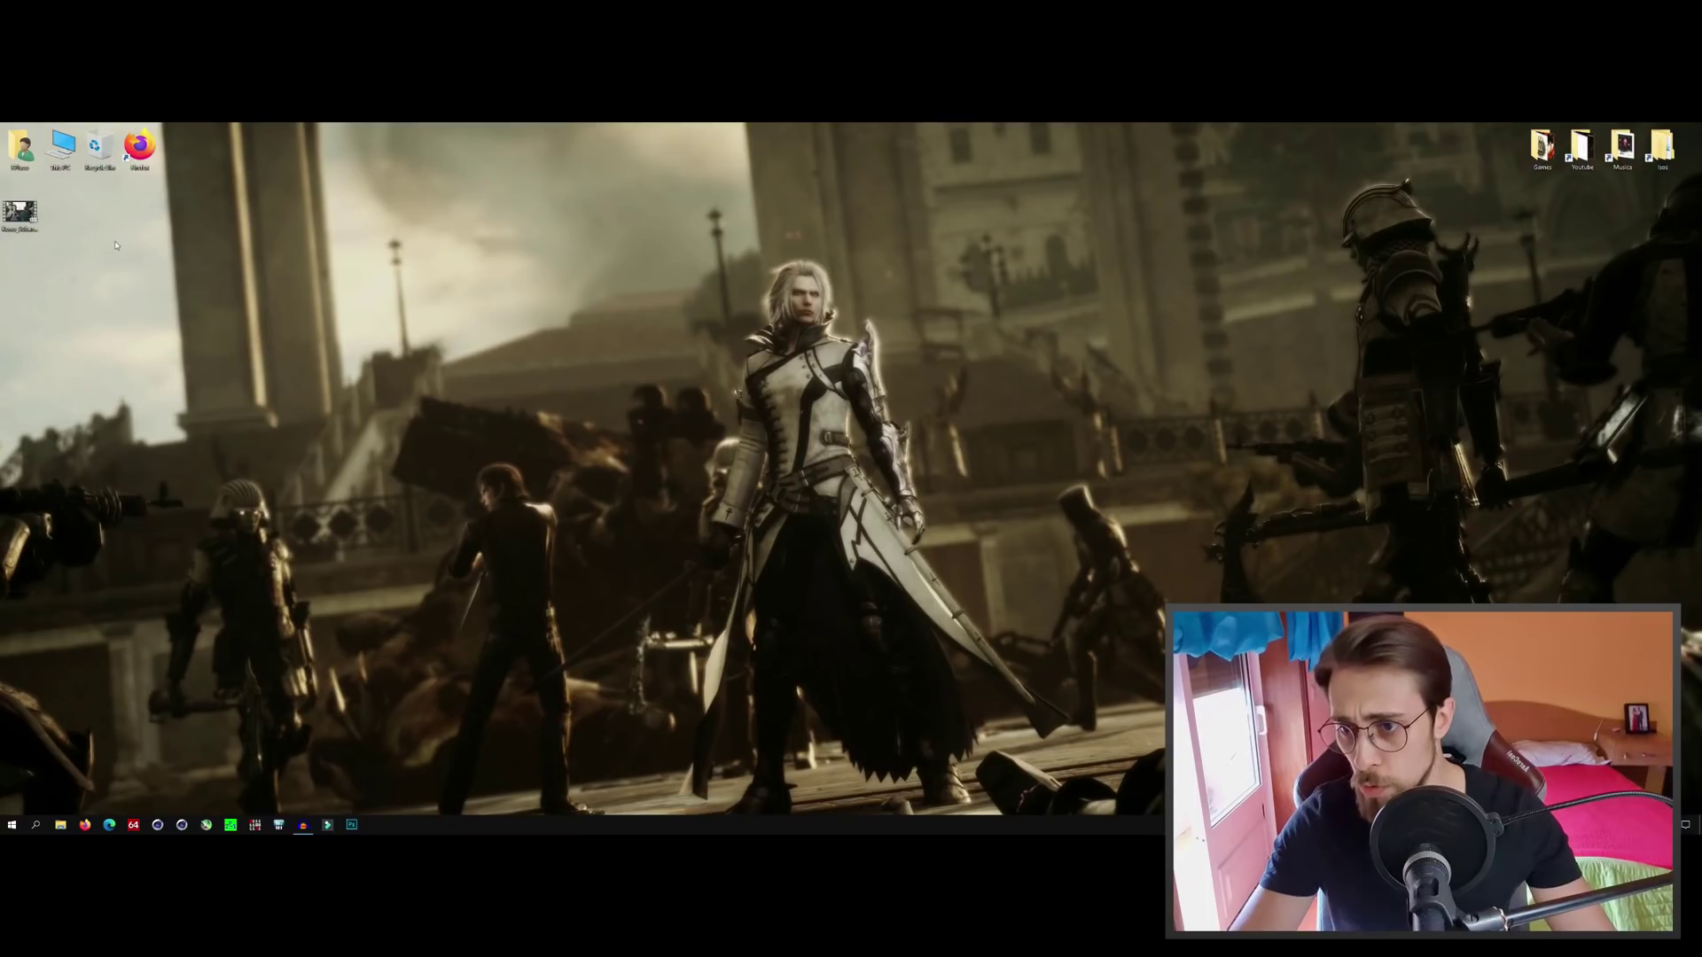
Step: In Firefox, search Google for 'custom resolution utility' and open the Monitor Tests CRU forum thread
{"action": "double_click", "coordinate": [141, 146]}
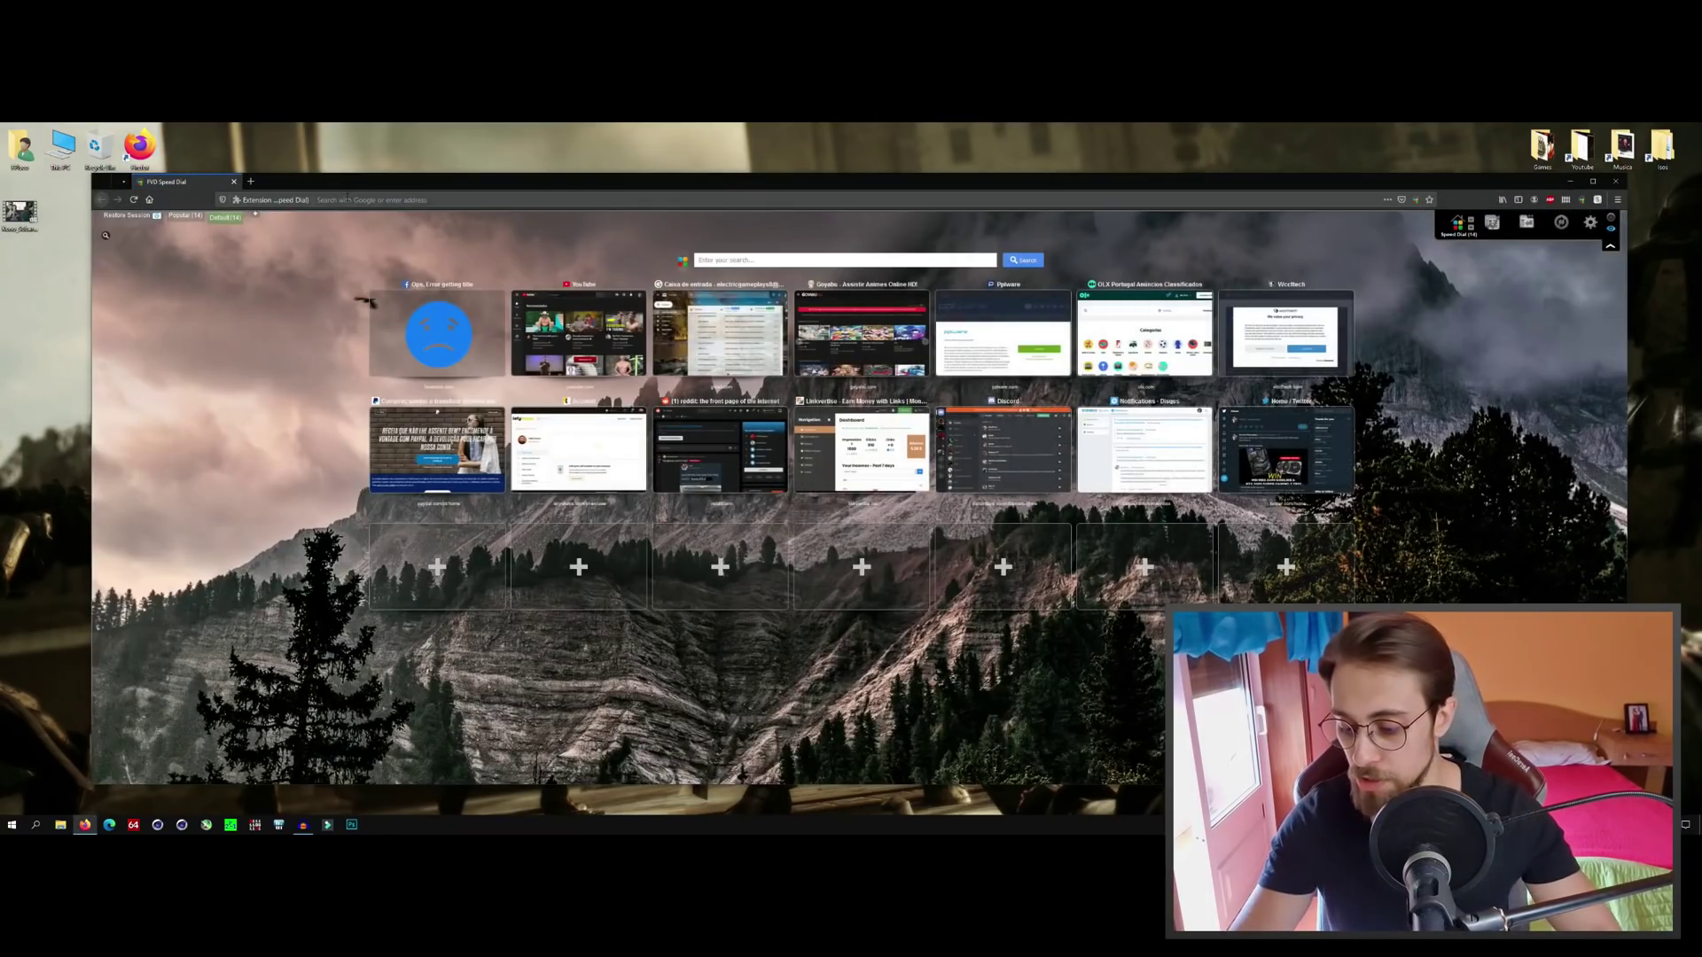
{"action": "left_click", "coordinate": [346, 199]}
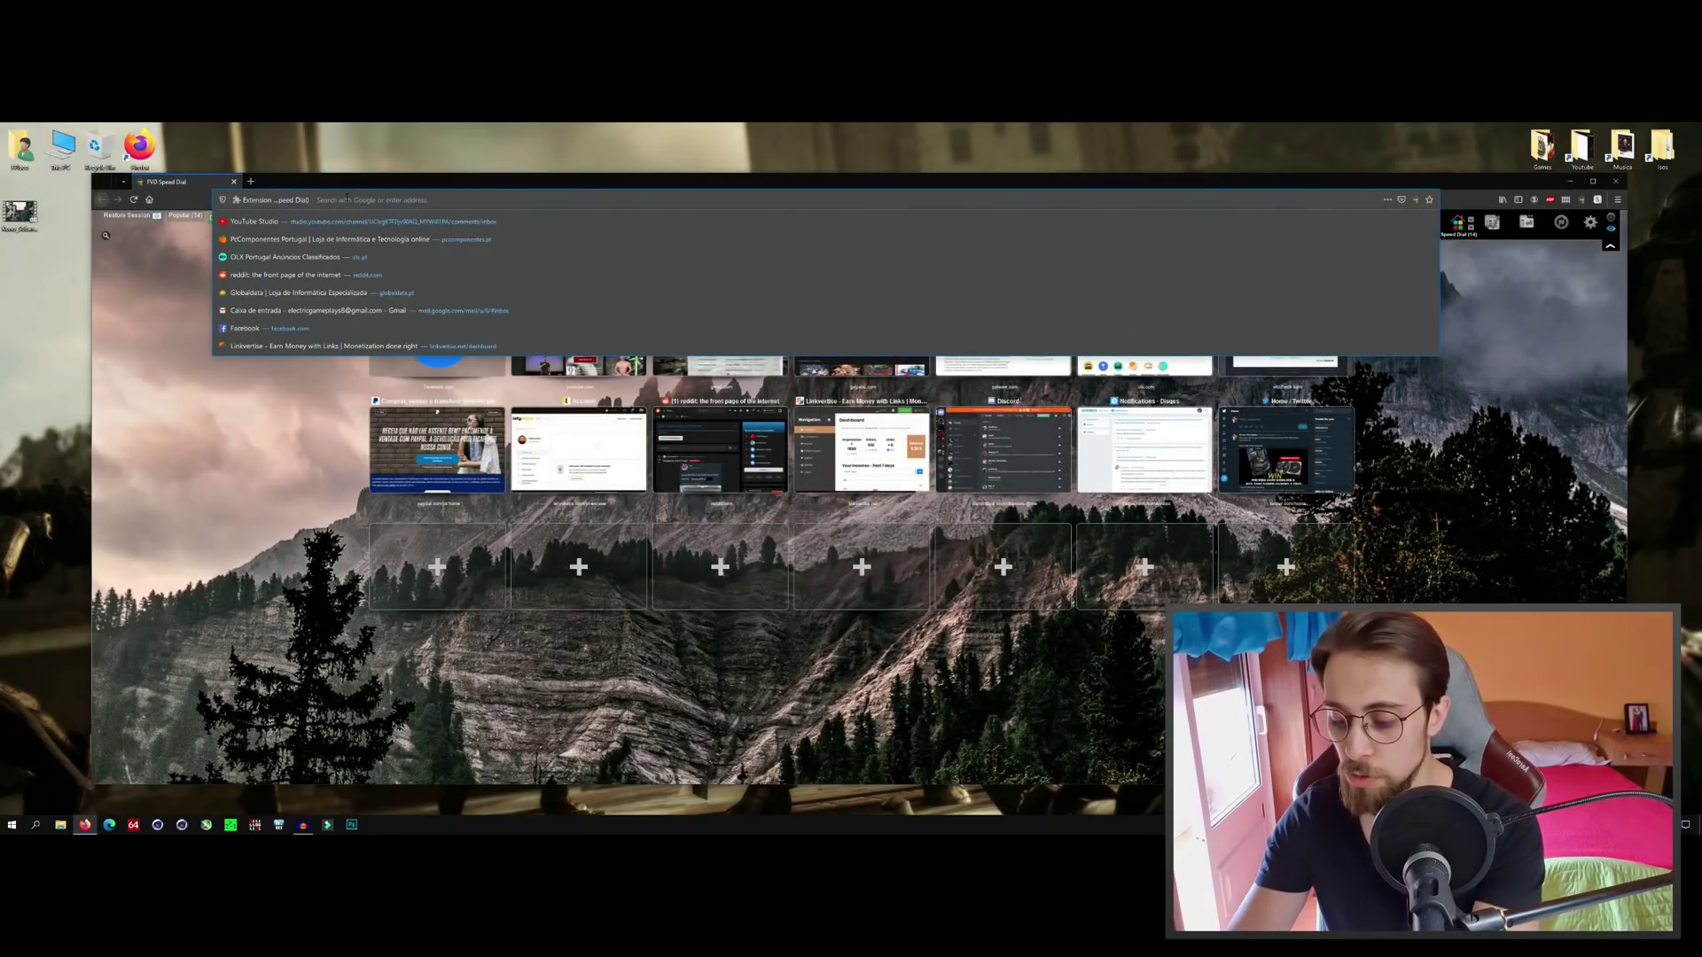
{"action": "type", "text": "custom"}
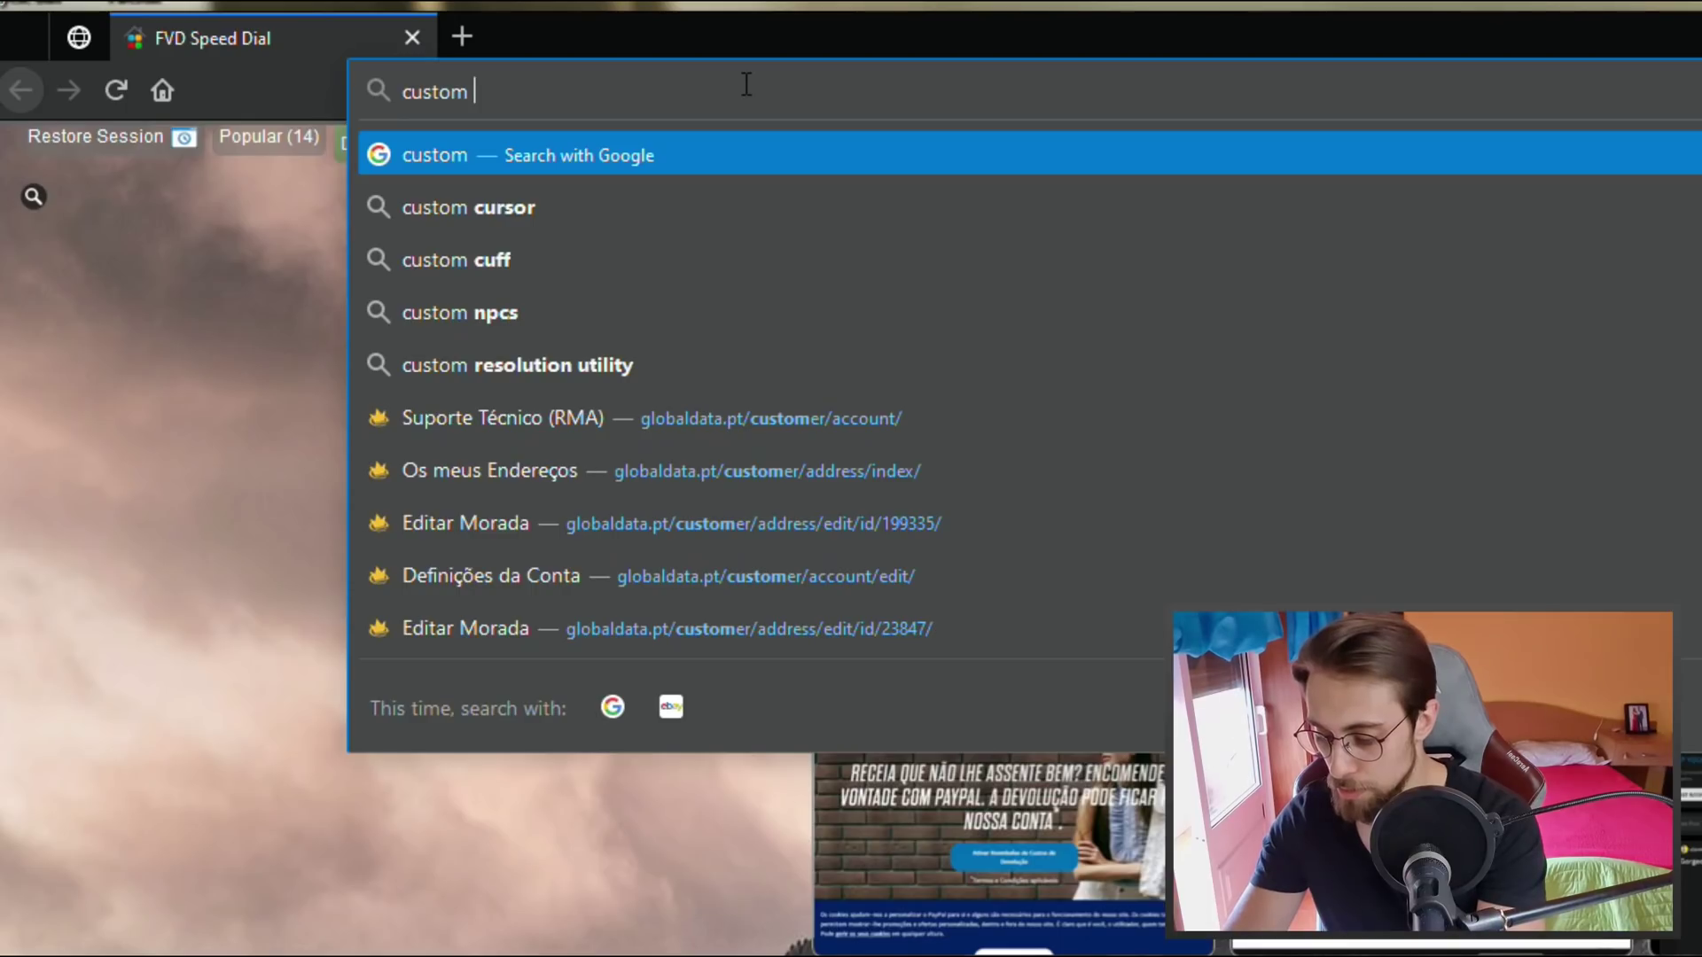
{"action": "type", "text": "resolu"}
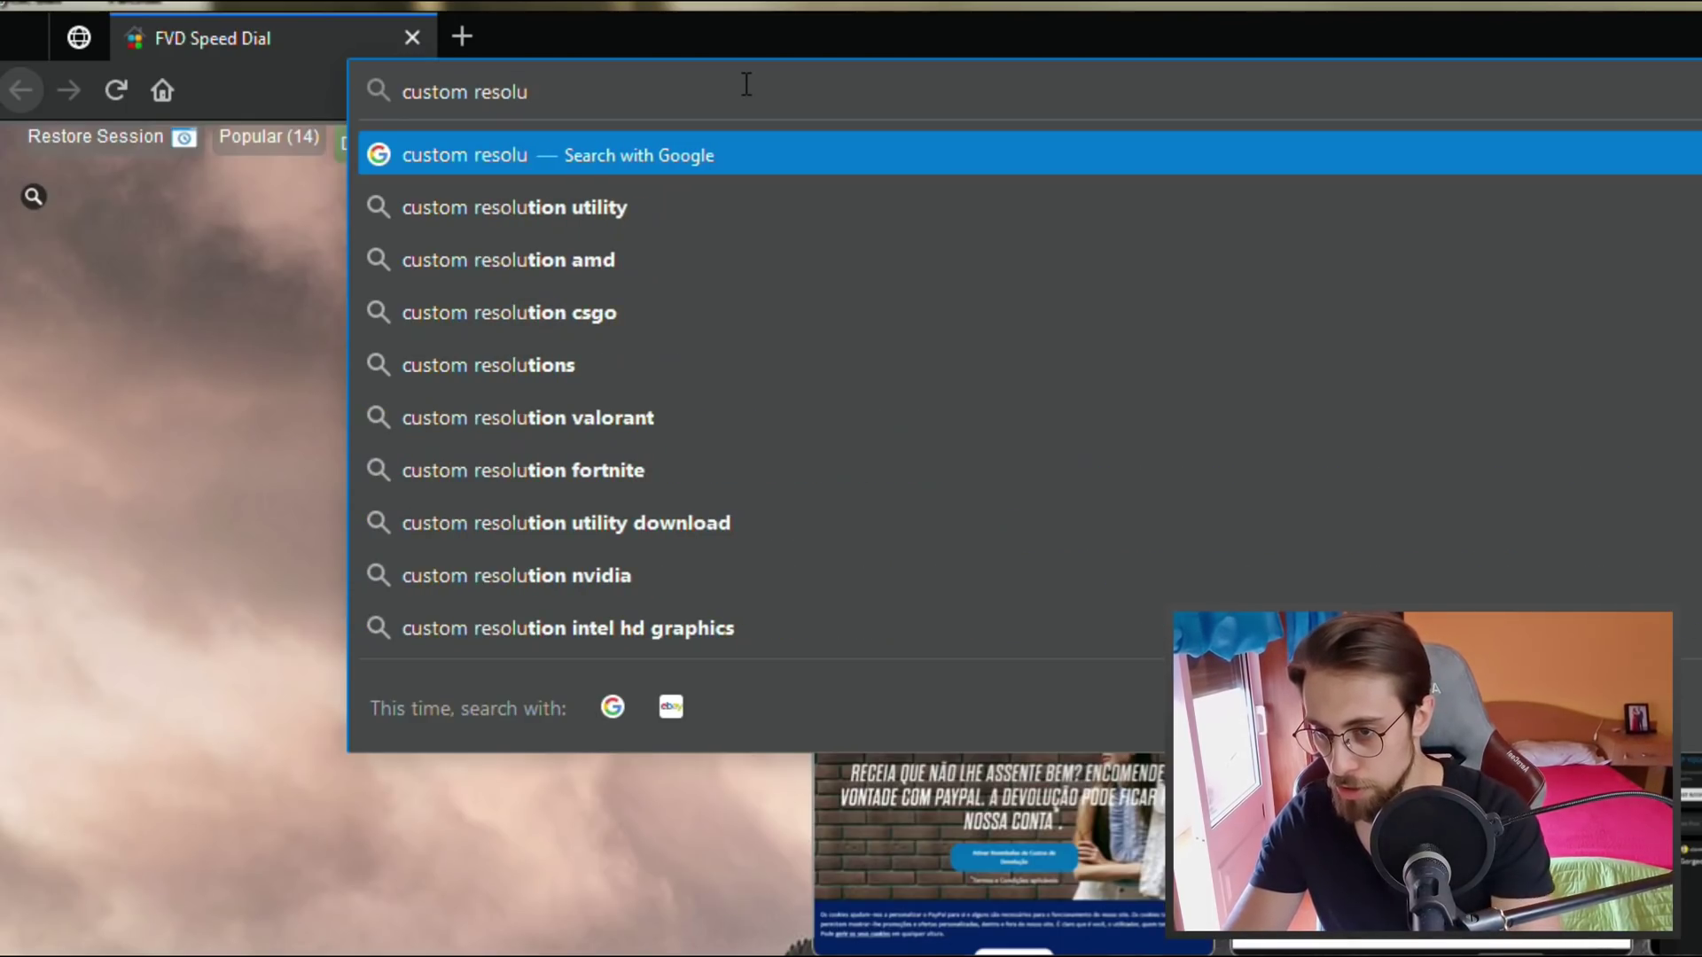
{"action": "key", "text": "Down"}
{"action": "key", "text": "Return"}
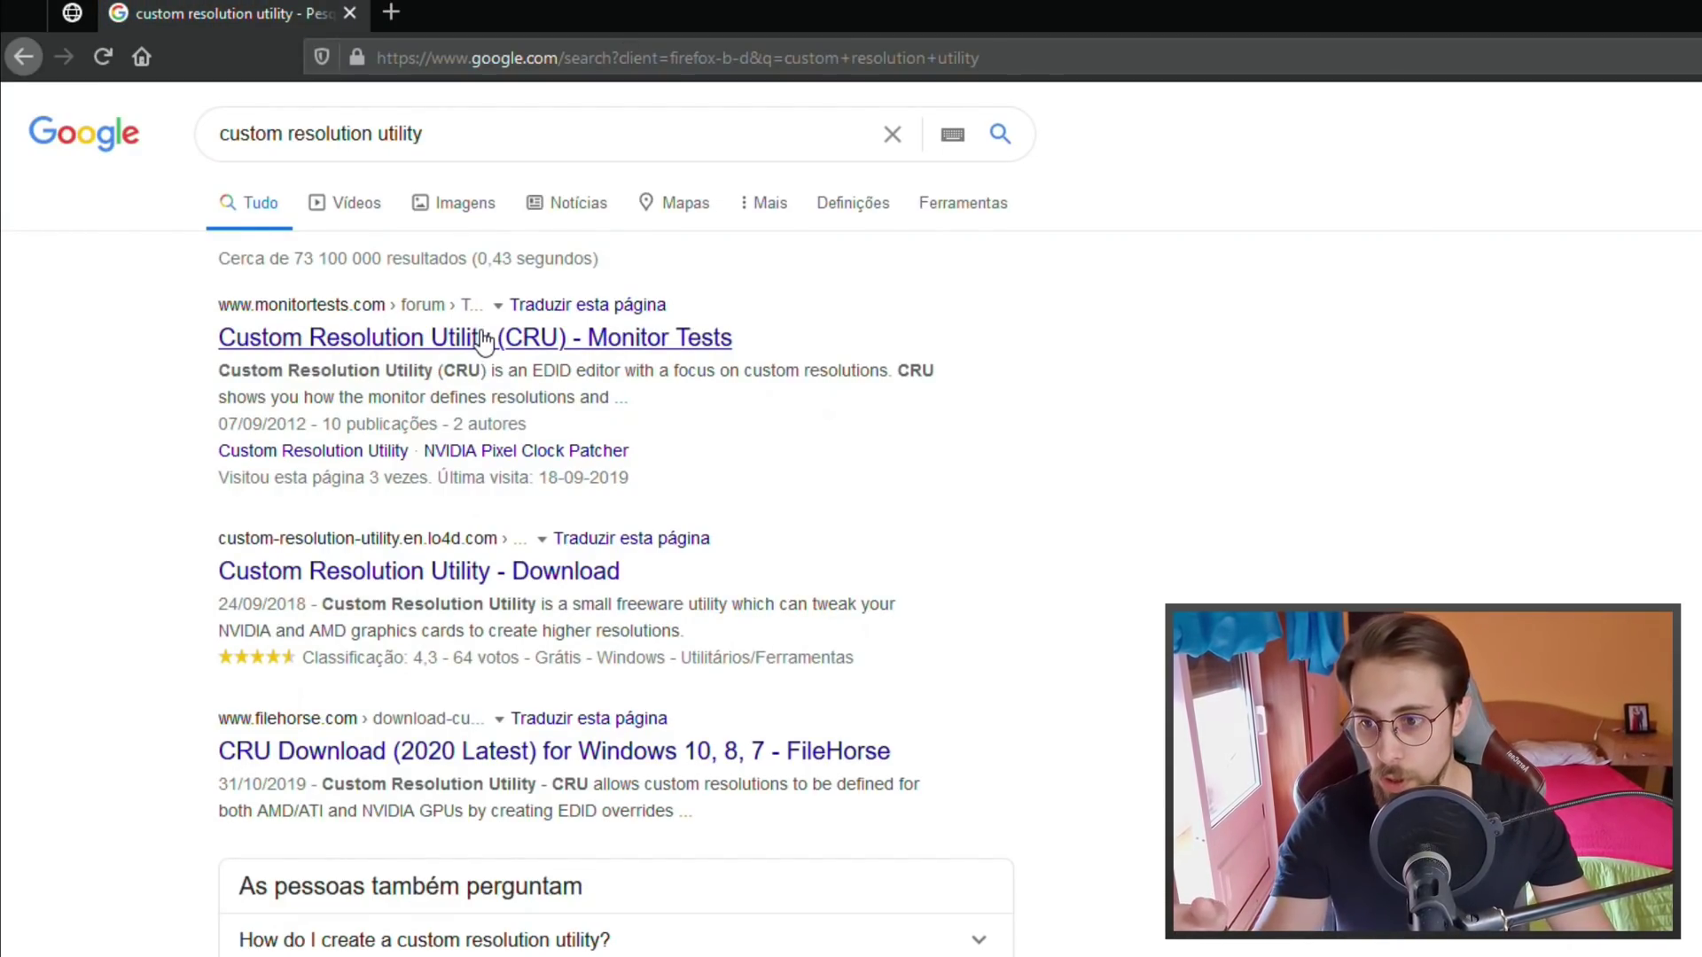
{"action": "left_click", "coordinate": [483, 341]}
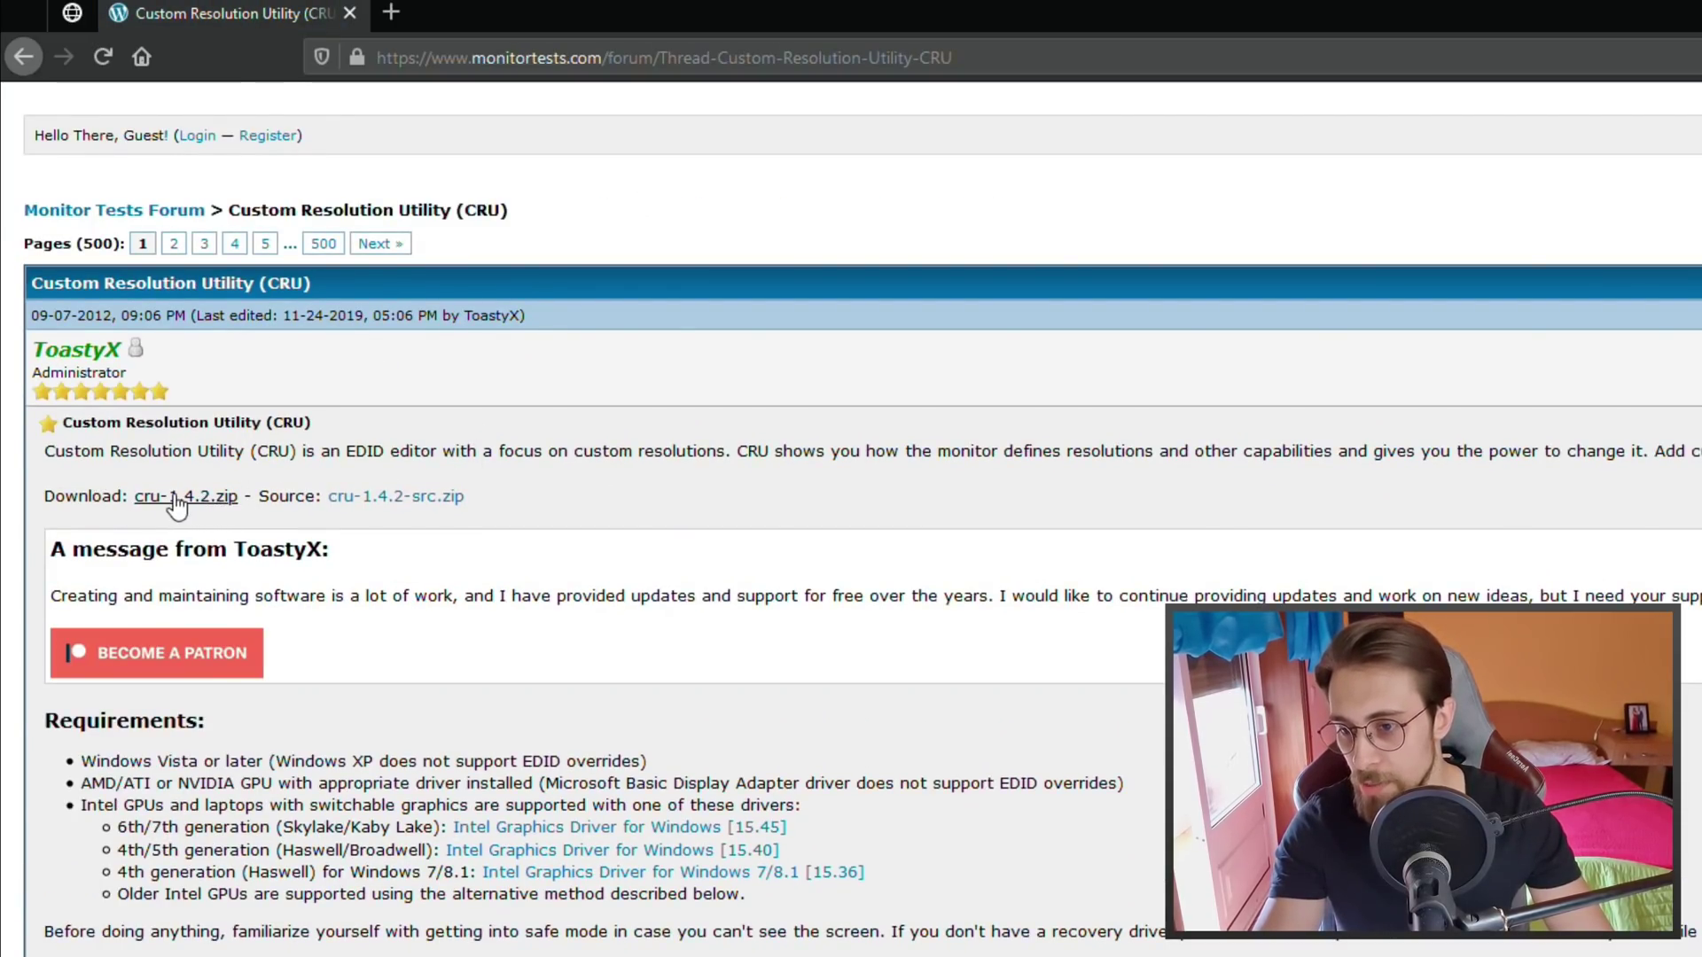
Step: Download cru-1.4.2.zip and save it to the Desktop
{"action": "left_click", "coordinate": [207, 499]}
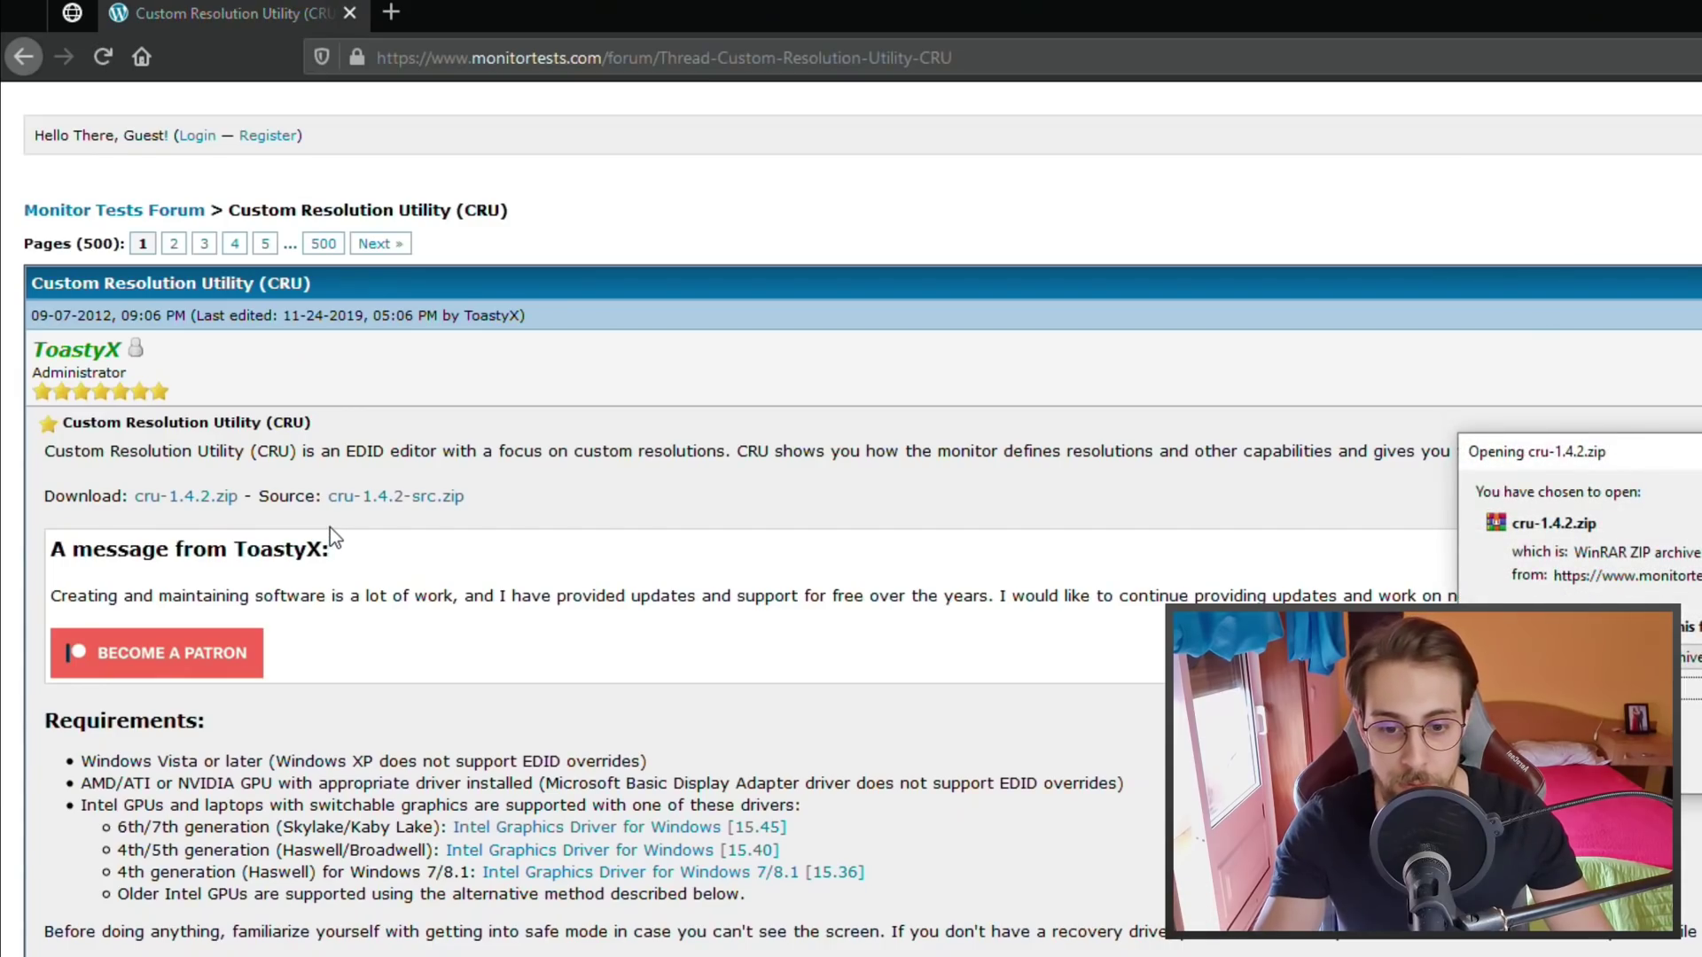
{"action": "key", "text": "Return"}
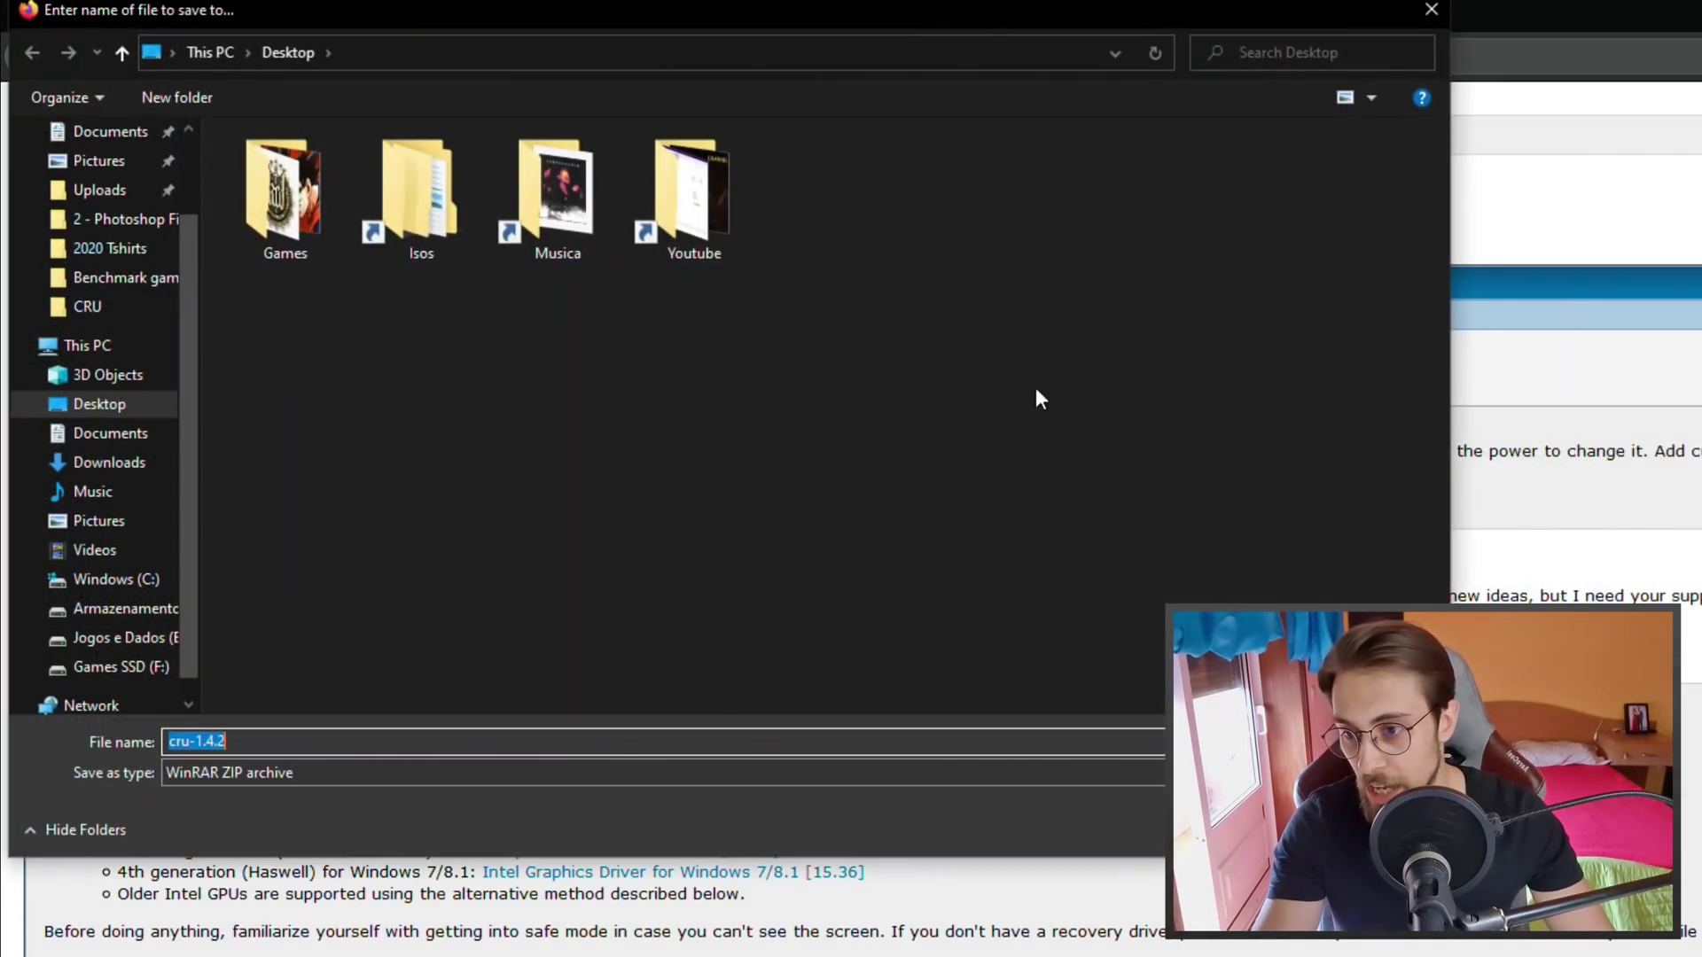
{"action": "left_click", "coordinate": [106, 375]}
{"action": "left_click", "coordinate": [104, 406]}
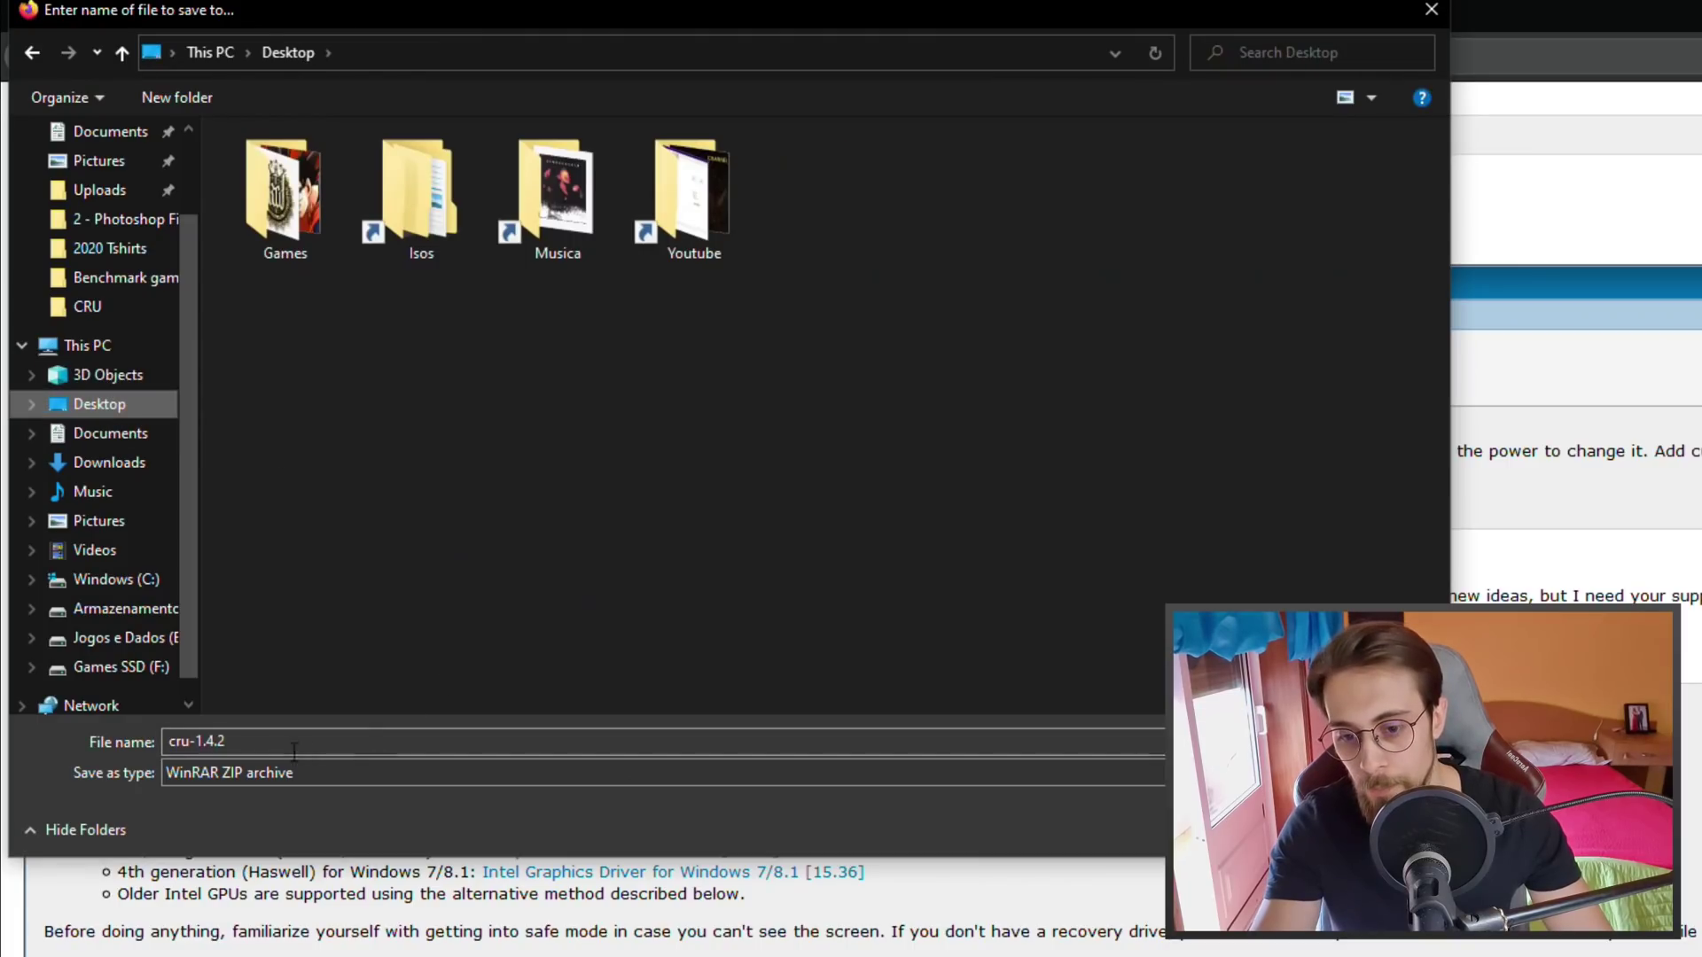
{"action": "key", "text": "Return"}
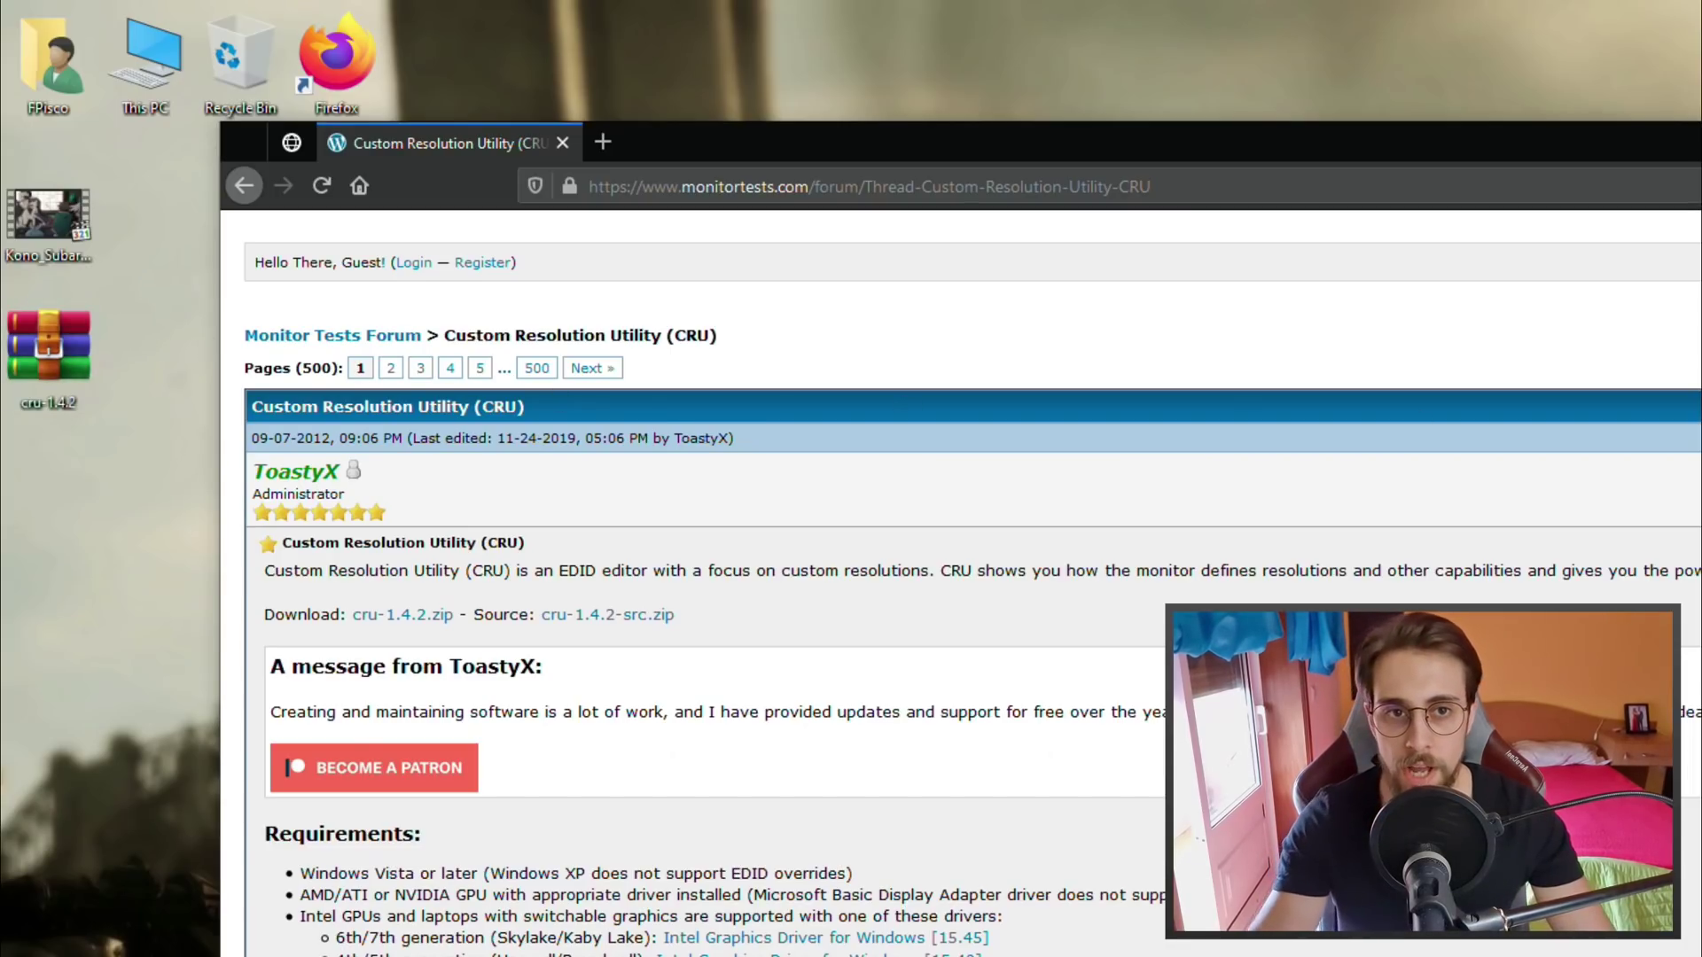
Step: Extract cru-1.4.2.zip with WinRAR into a Desktop cru-1.4.2 folder, then recycle the zip
{"action": "key", "text": "super+d"}
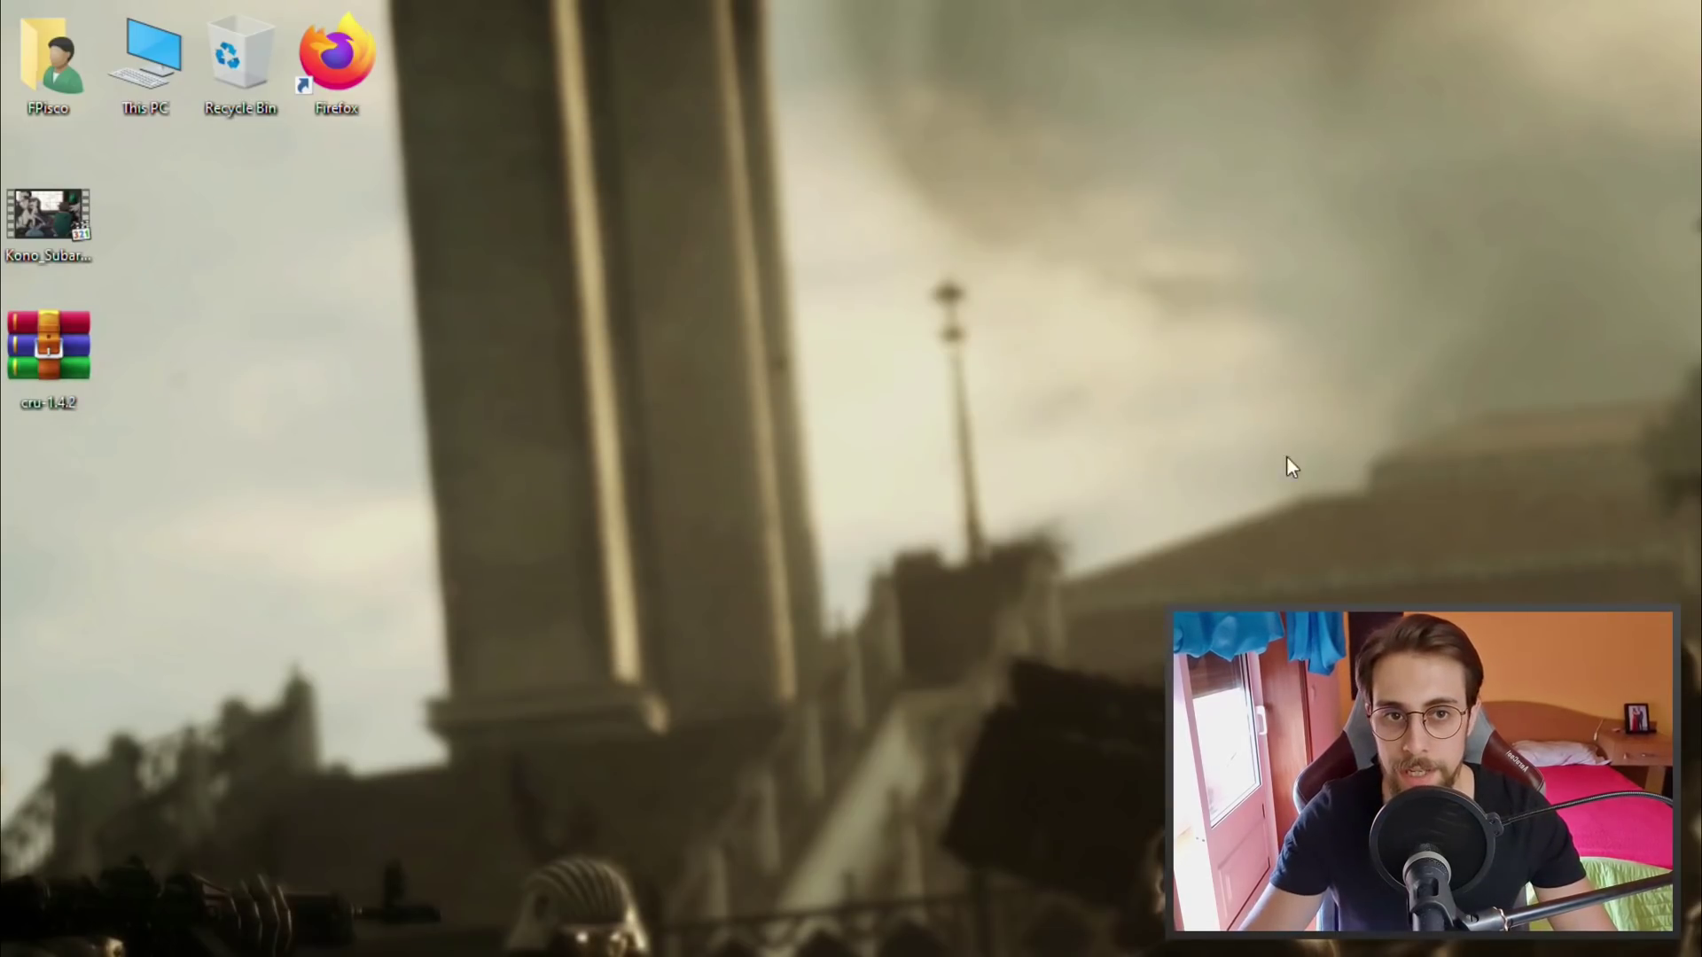
{"action": "double_click", "coordinate": [60, 348]}
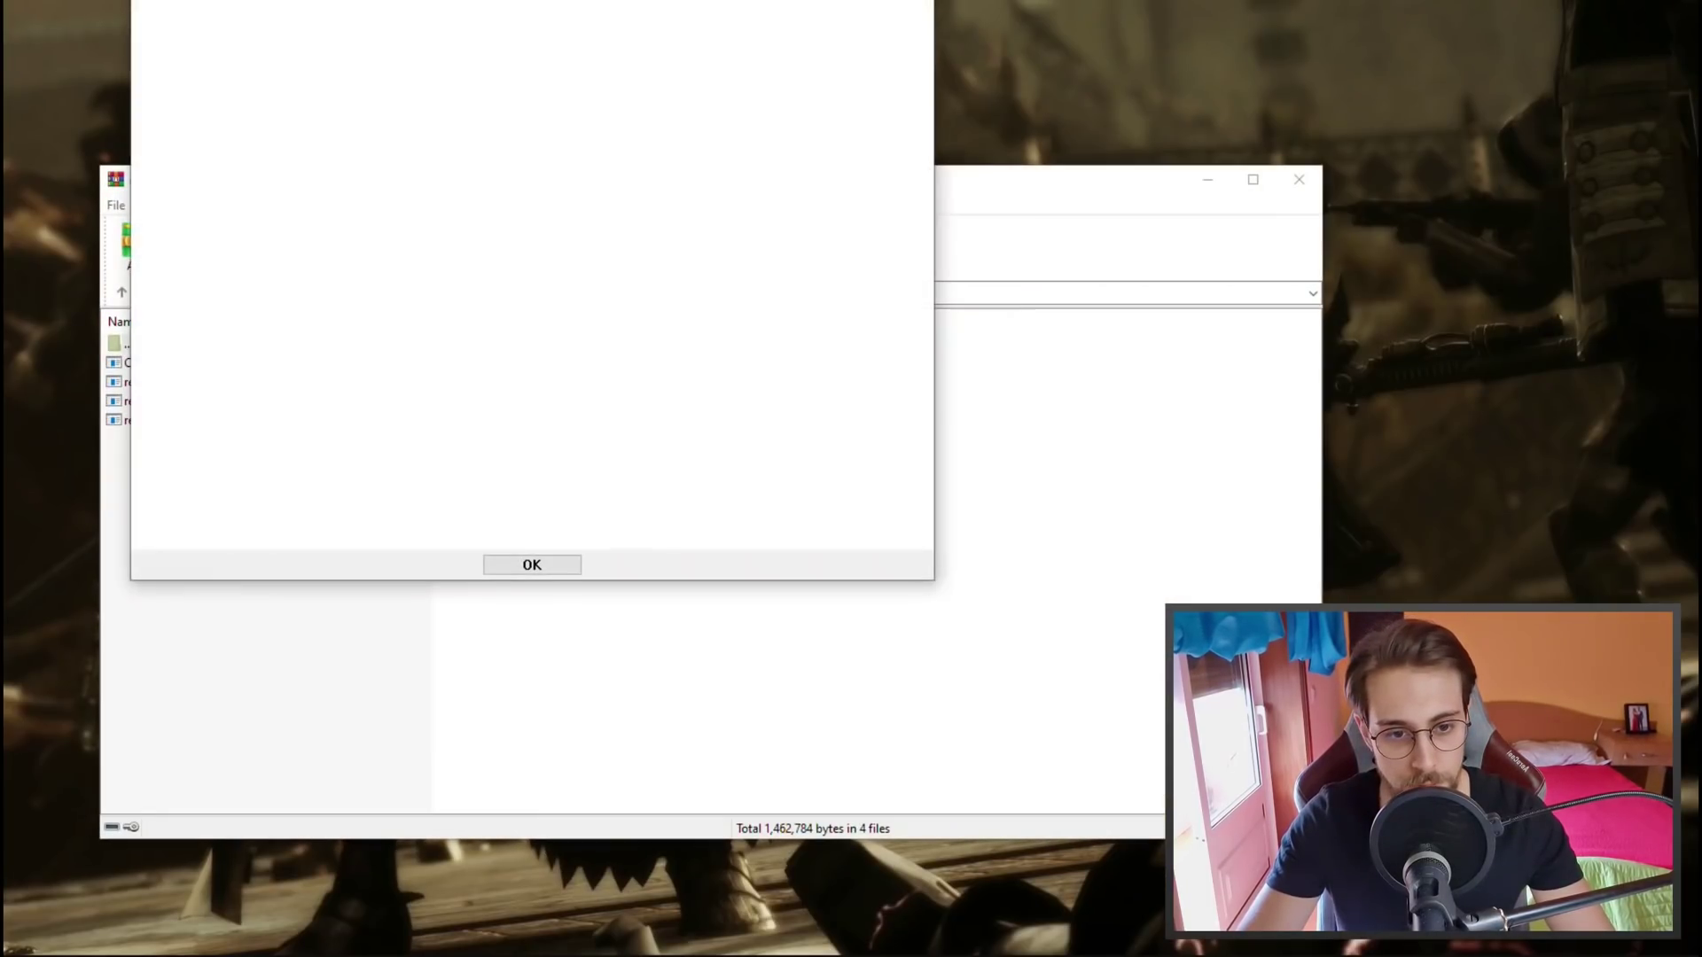
{"action": "key", "text": "Return"}
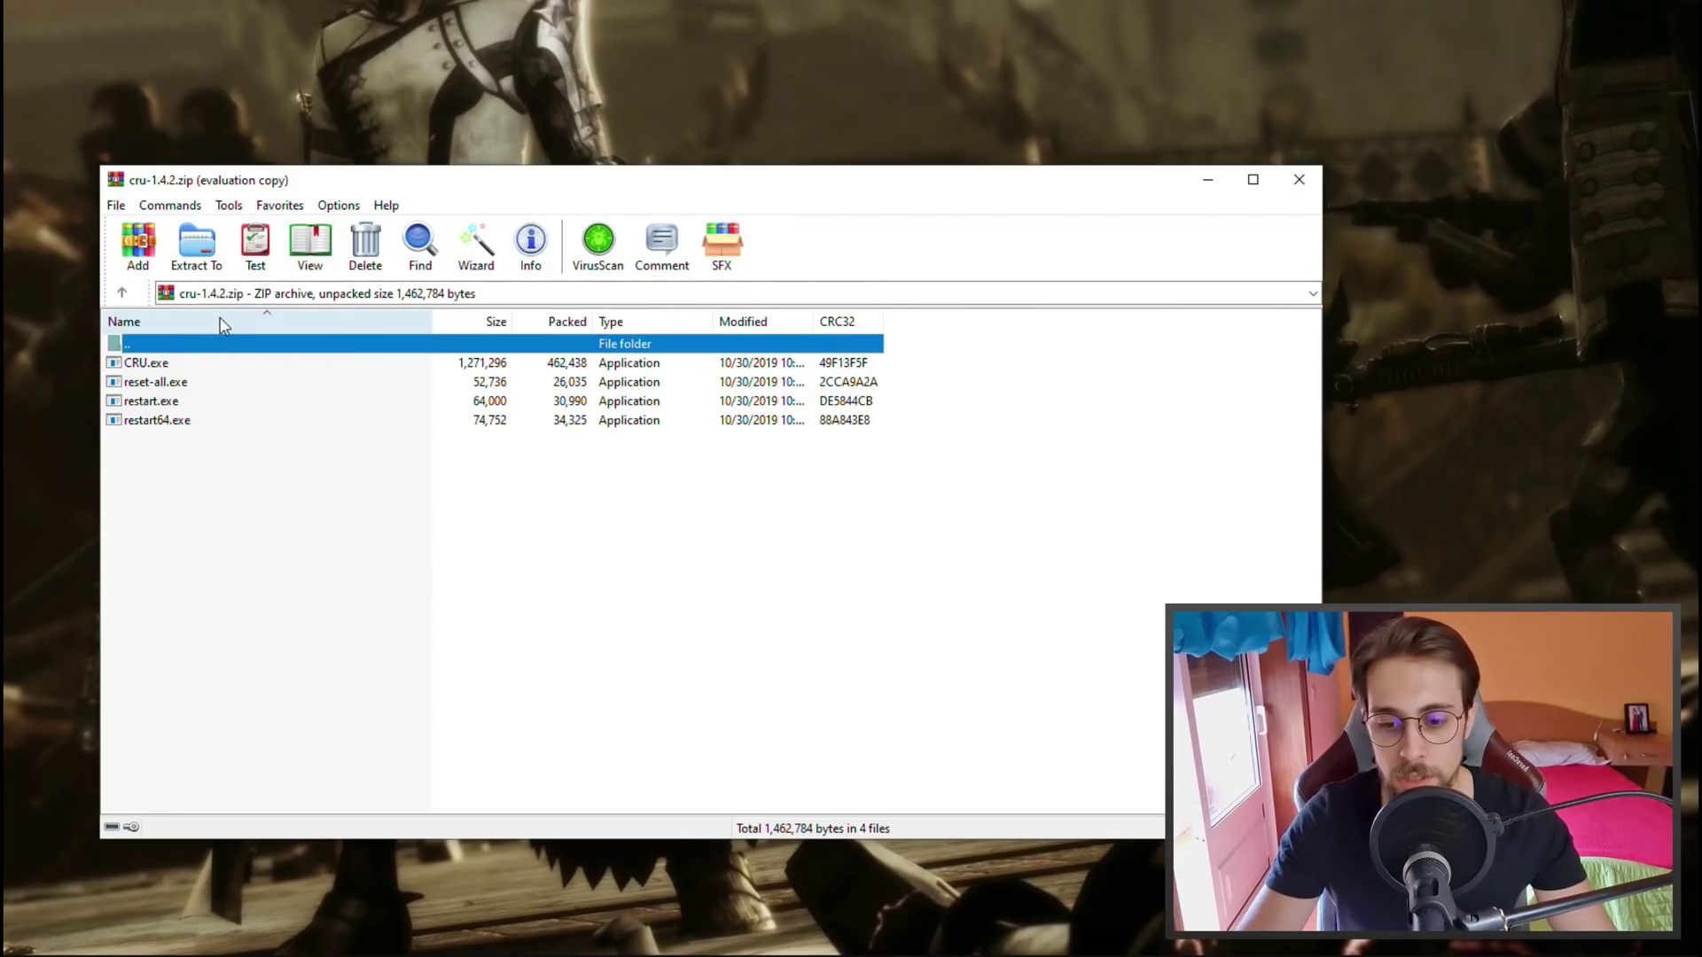
{"action": "left_click", "coordinate": [189, 256]}
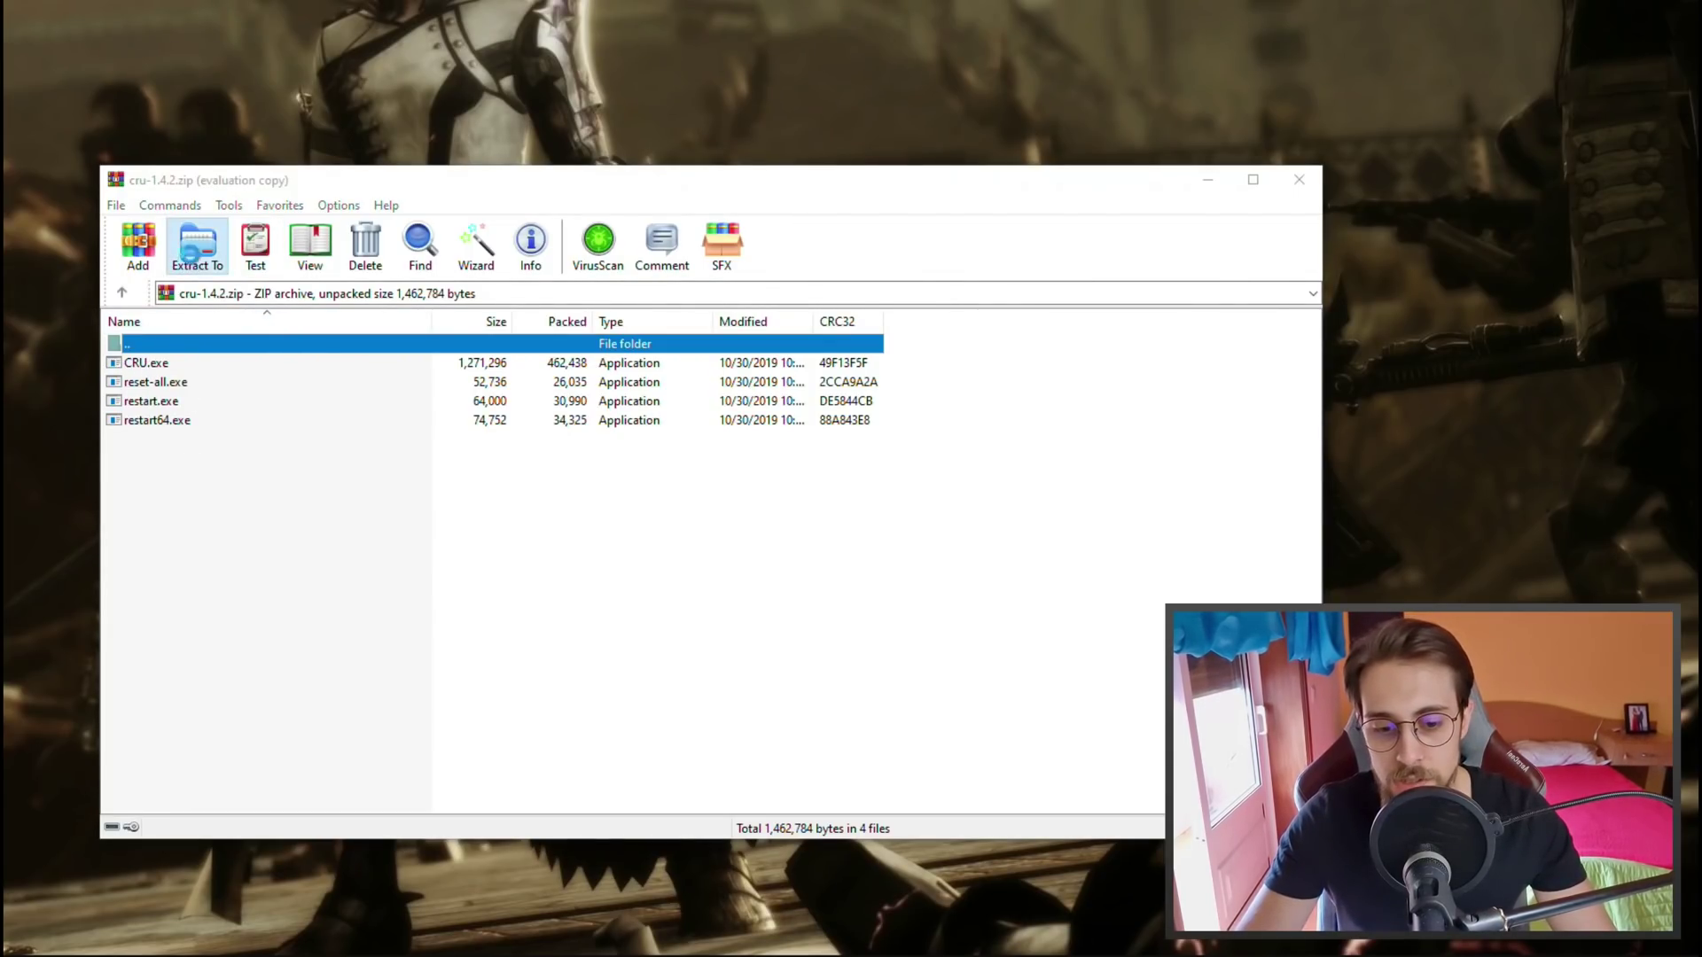
{"action": "left_click", "coordinate": [770, 722]}
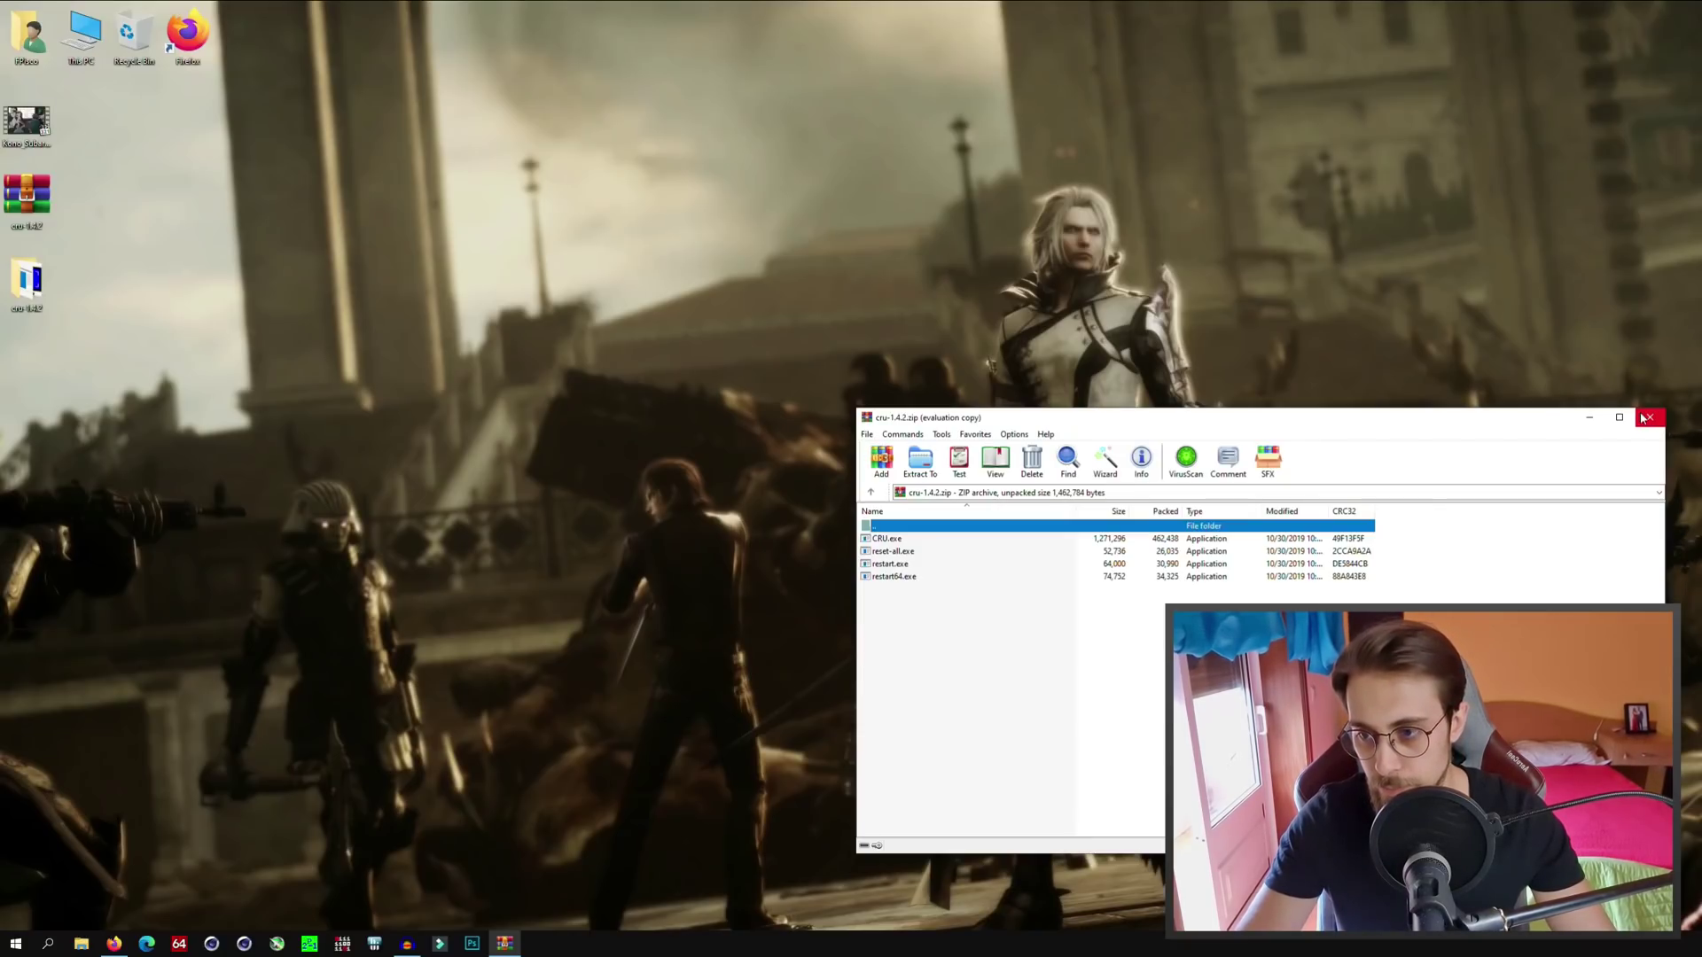
{"action": "left_click", "coordinate": [1294, 179]}
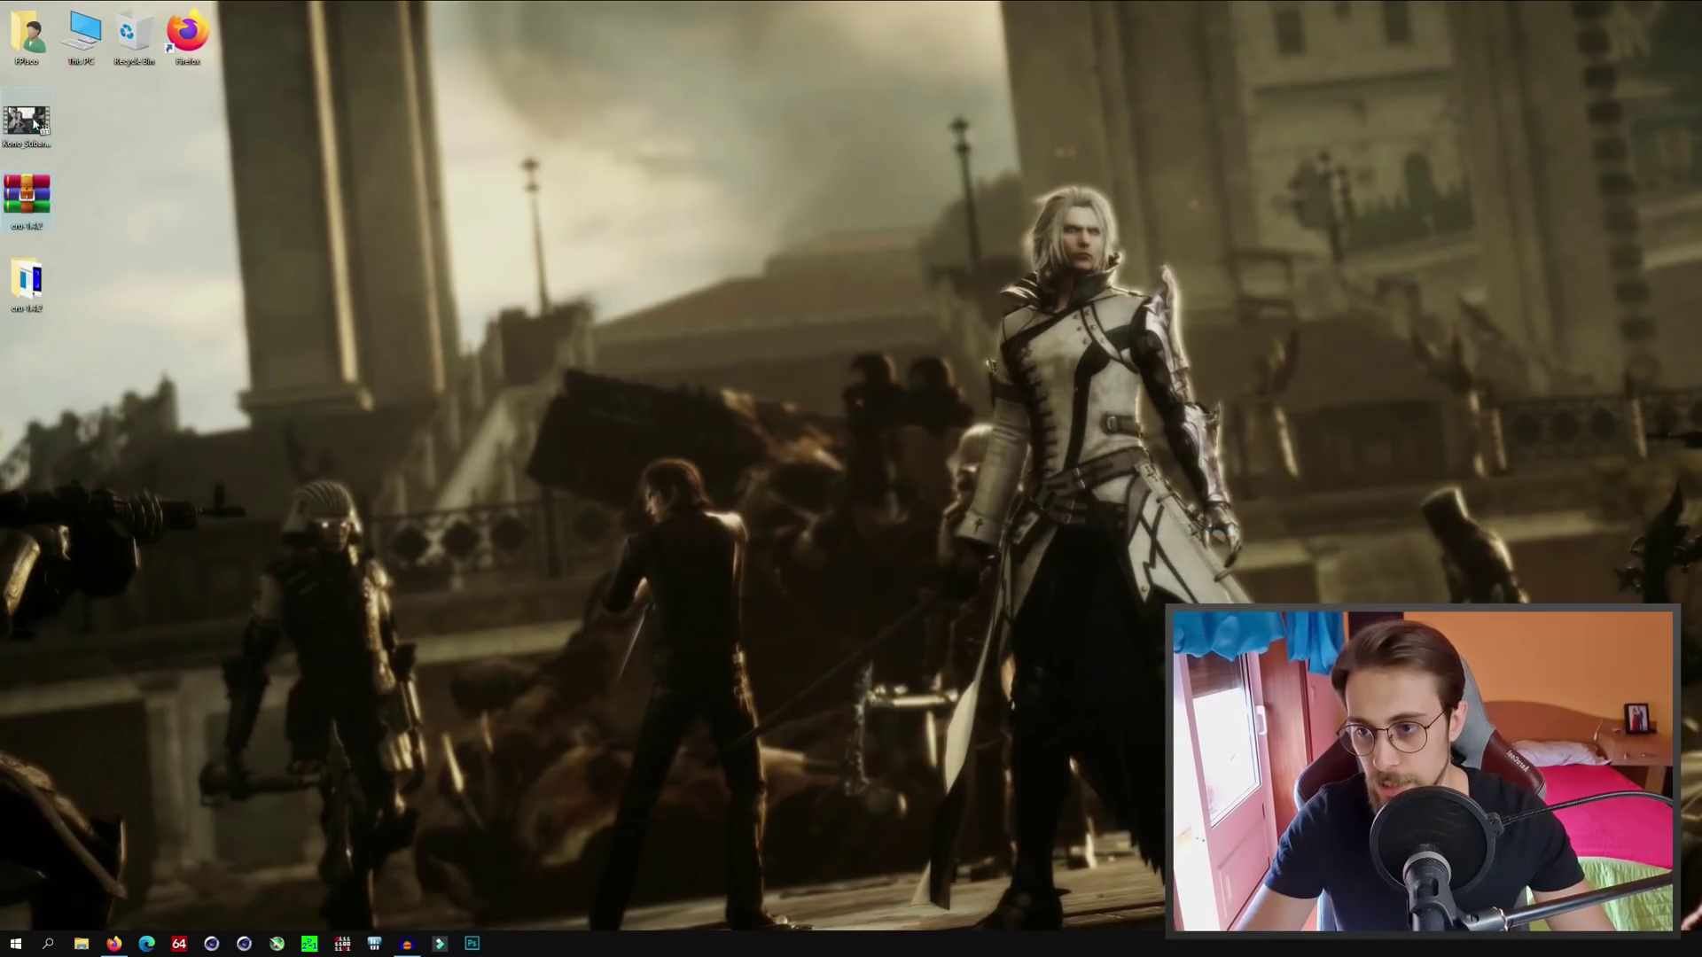
{"action": "left_click_drag", "start_coordinate": [26, 197], "coordinate": [138, 51]}
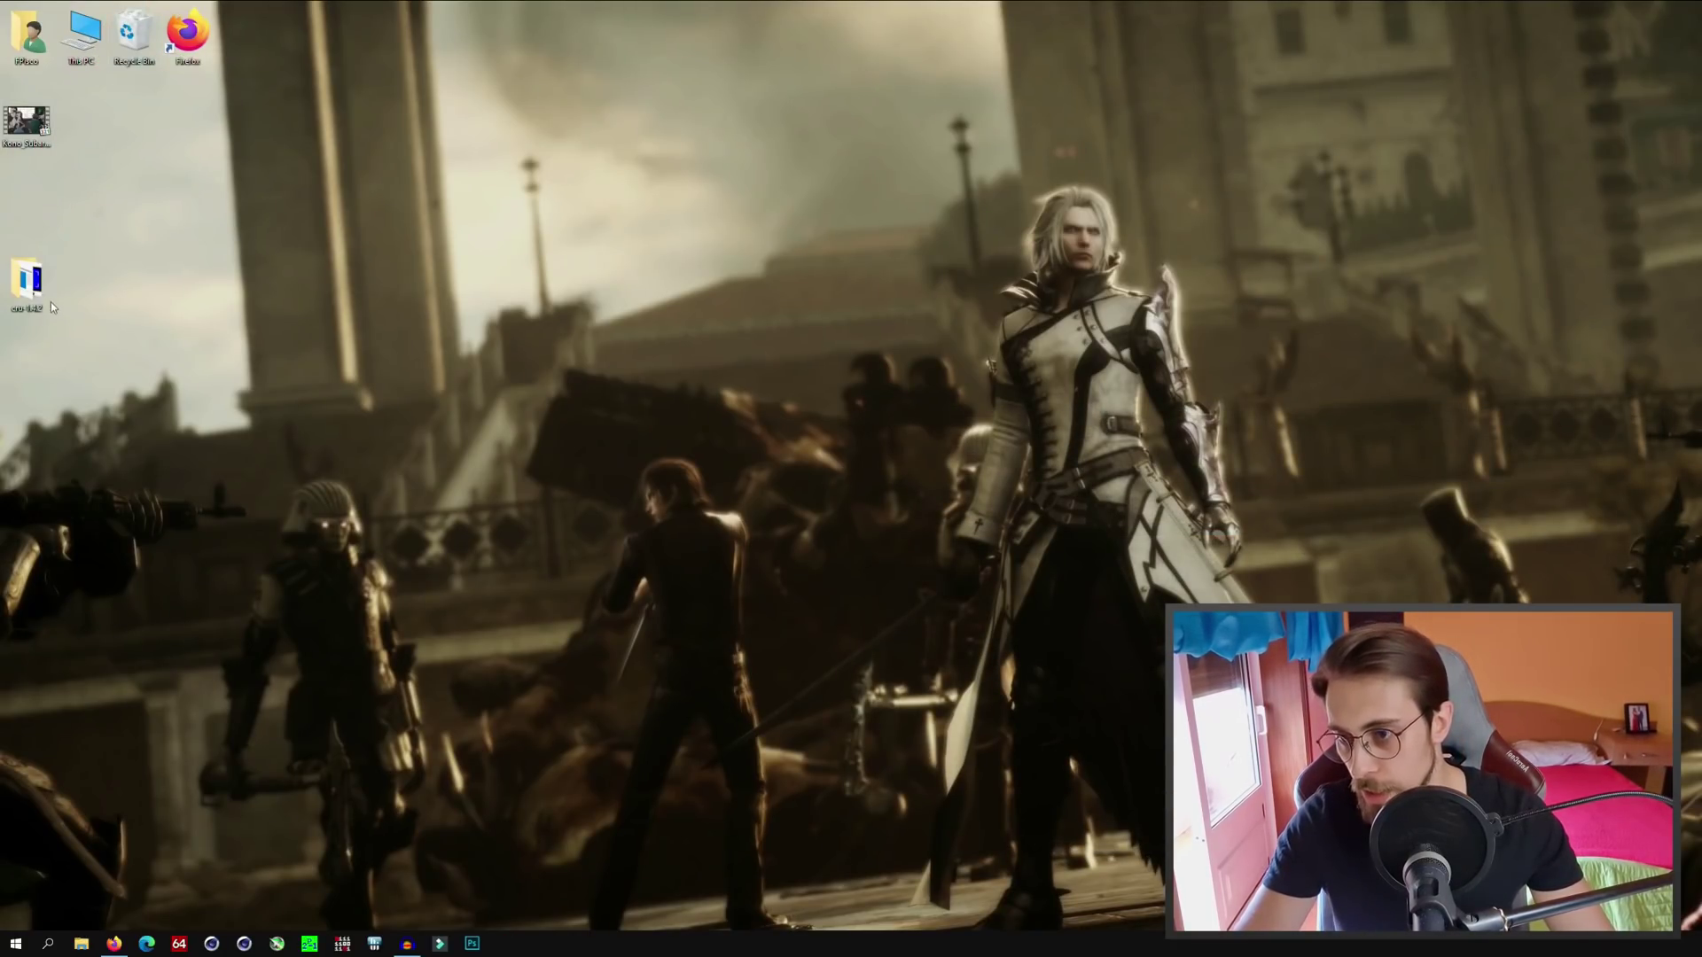
Step: Open the cru-1.4.2 folder, run CRU as administrator and move its window up-left
{"action": "double_click", "coordinate": [26, 212]}
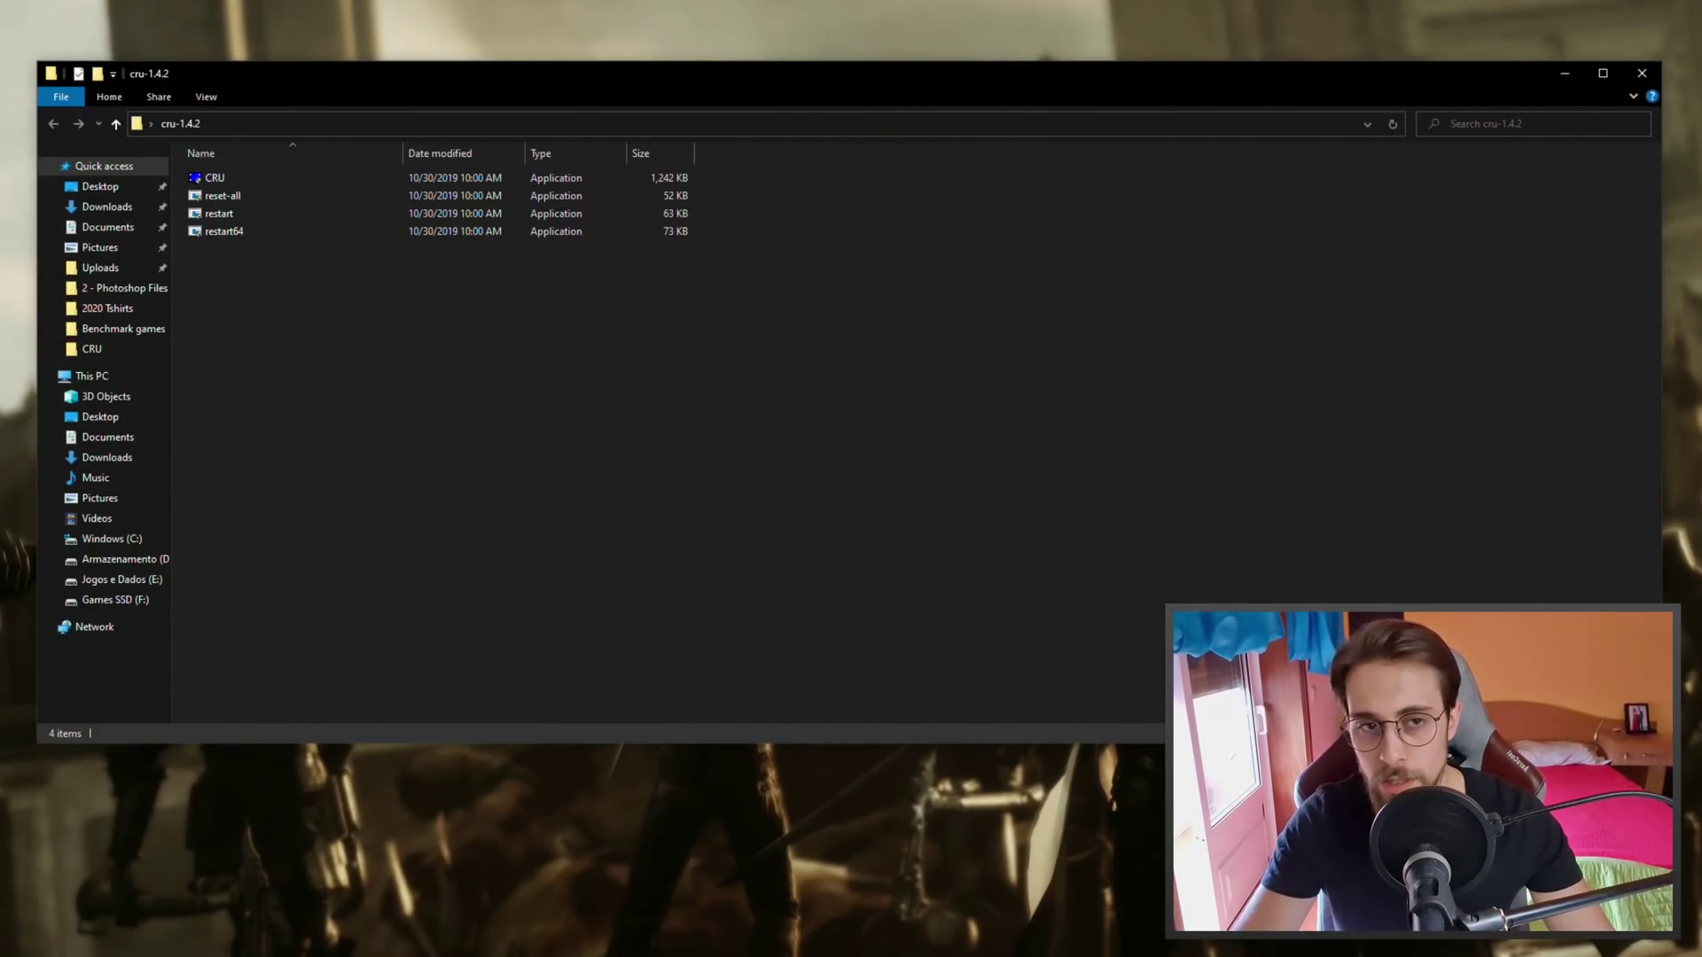
{"action": "scroll", "coordinate": [465, 376], "scroll_direction": "up", "scroll_amount": 2, "text": "ctrl"}
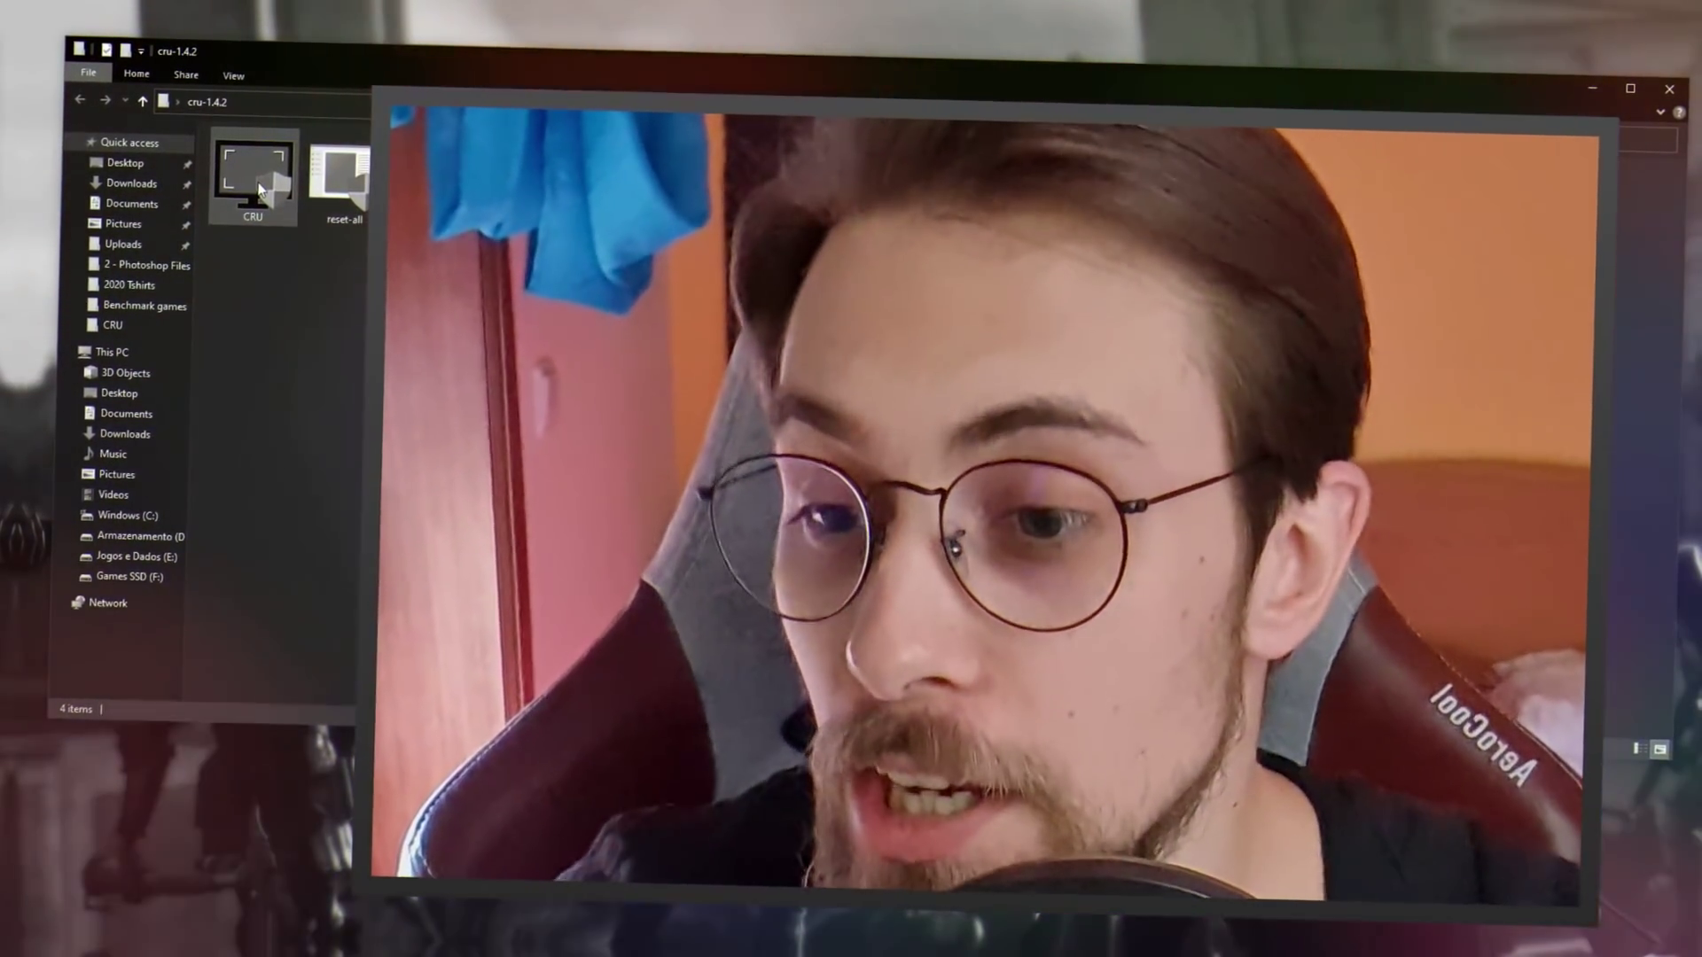
{"action": "right_click", "coordinate": [259, 187]}
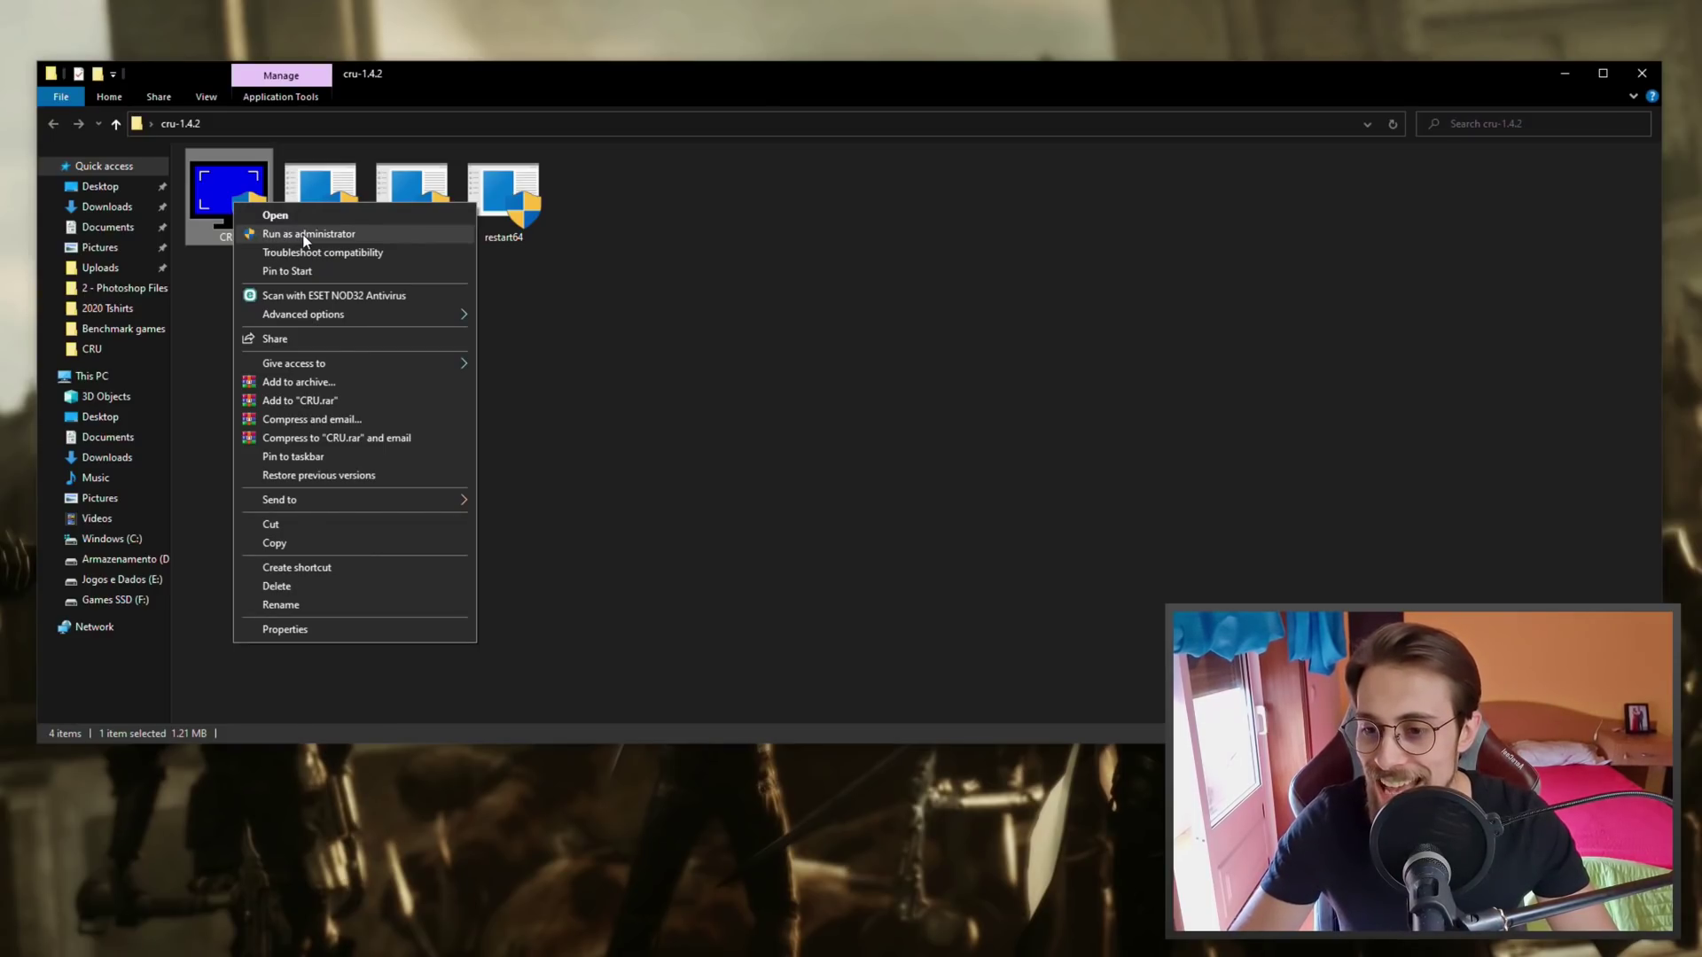
{"action": "left_click", "coordinate": [331, 234]}
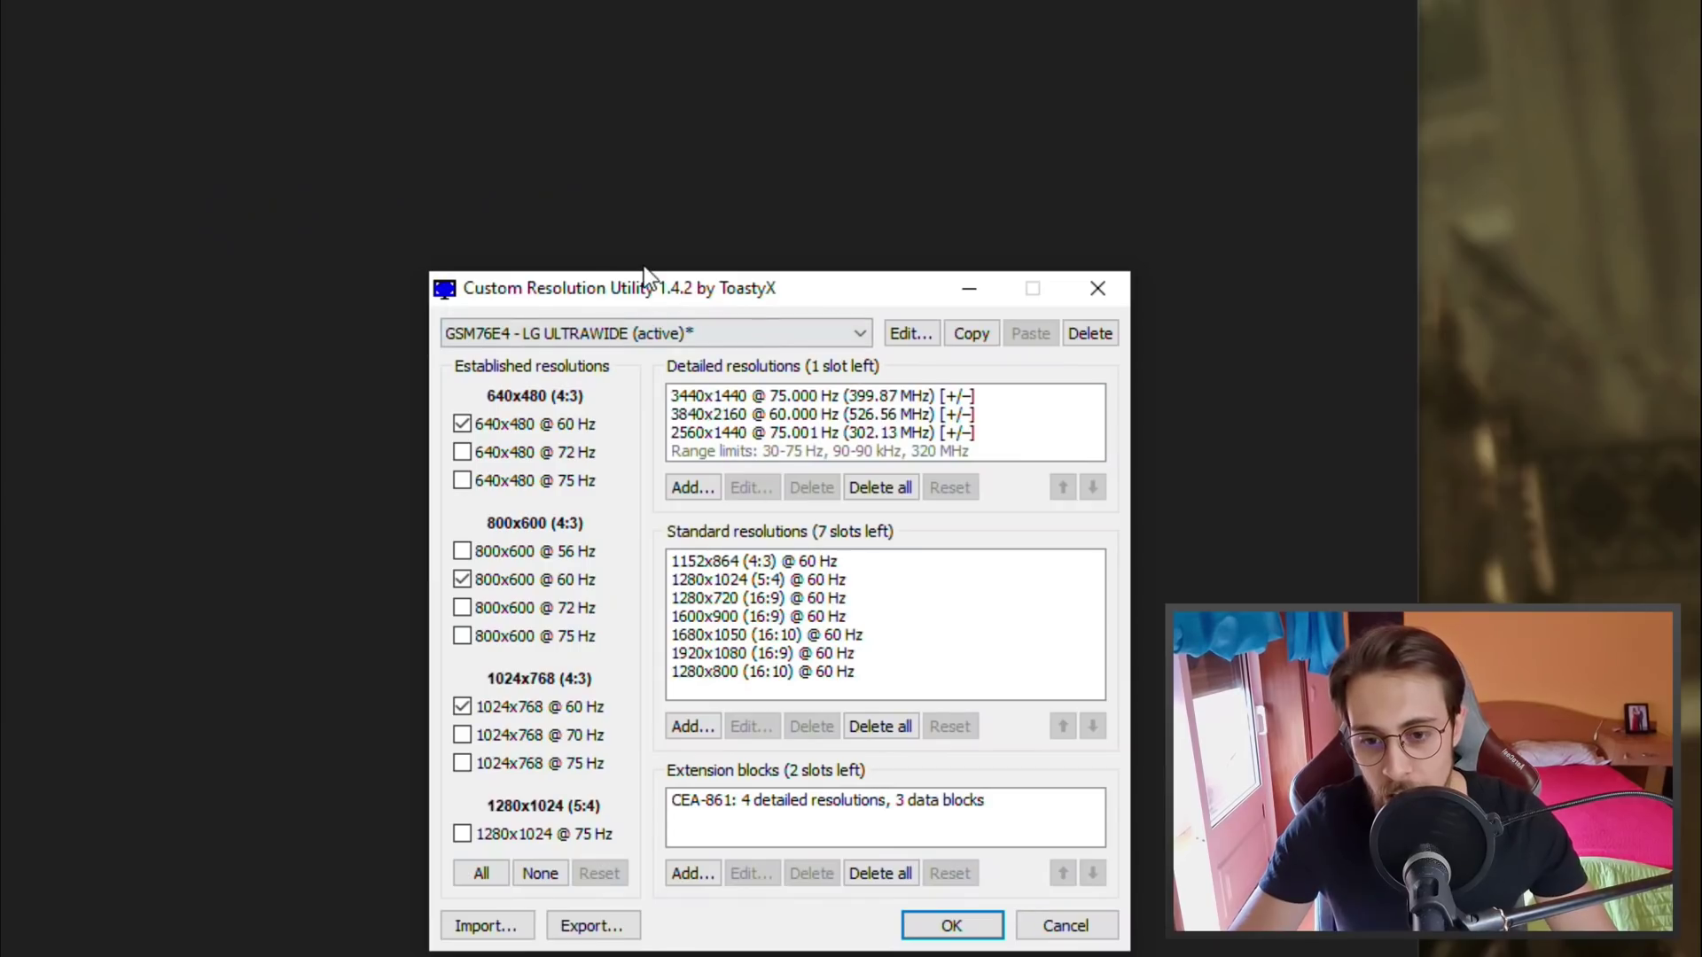
{"action": "left_click_drag", "start_coordinate": [646, 277], "coordinate": [321, 117]}
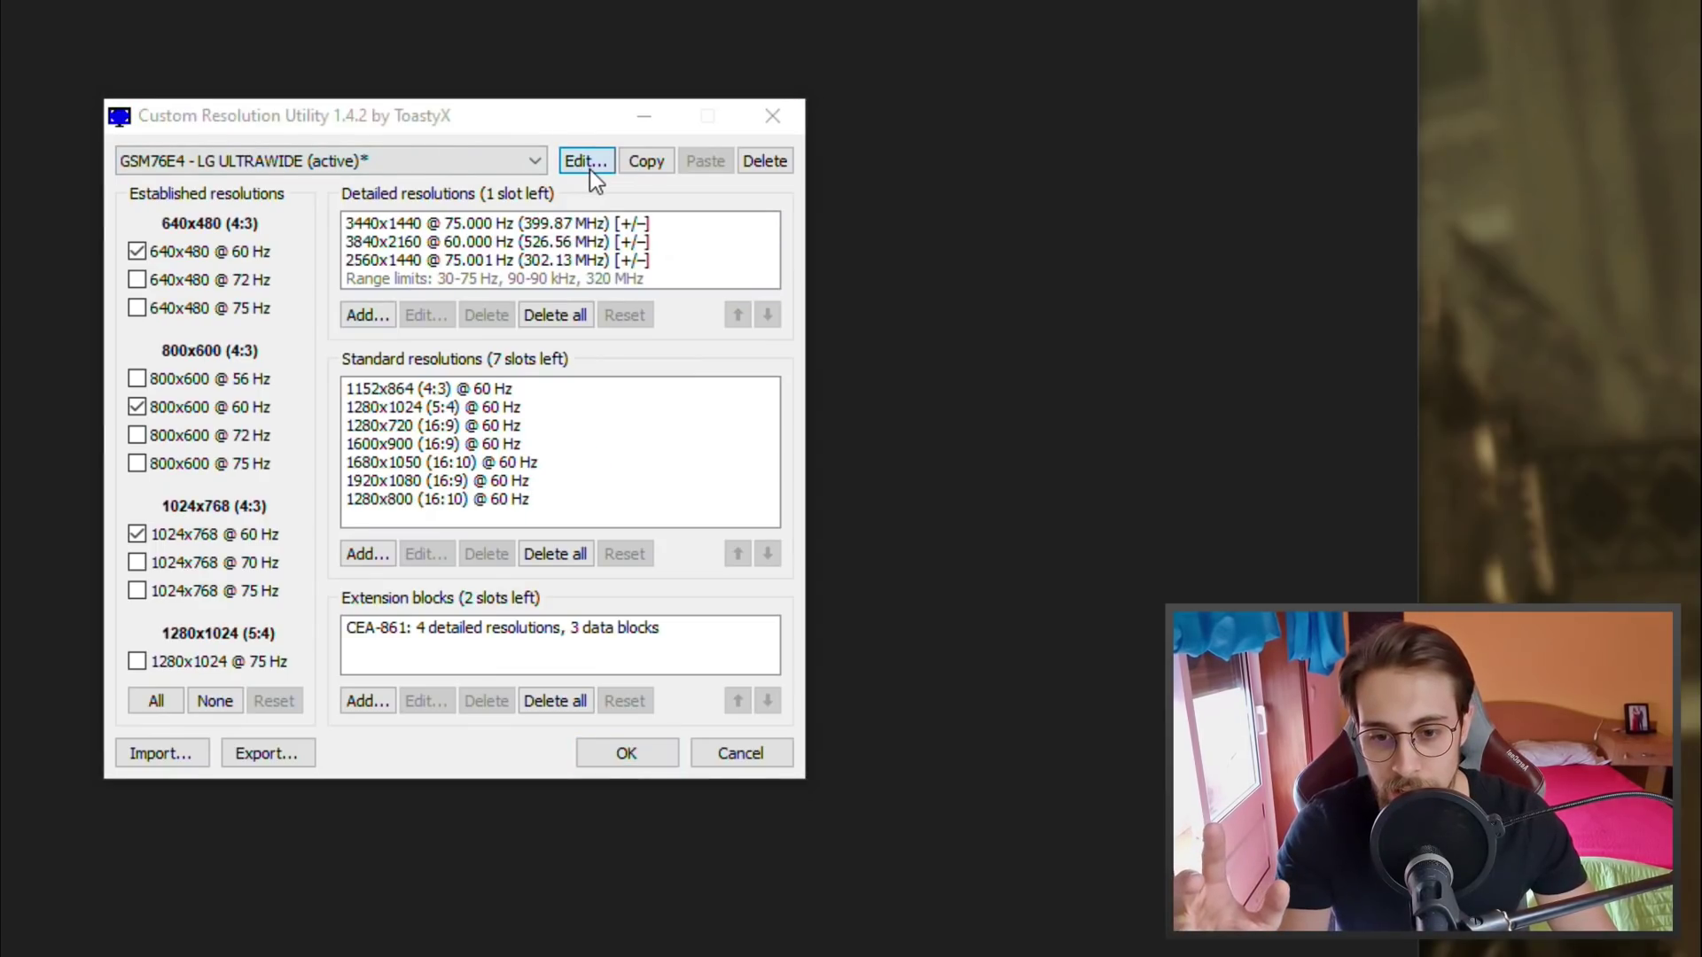
Step: Open Edit... for the LG ULTRAWIDE to view its 30–75 Hz, 90 kHz, 320 MHz range limits
{"action": "left_click", "coordinate": [587, 162]}
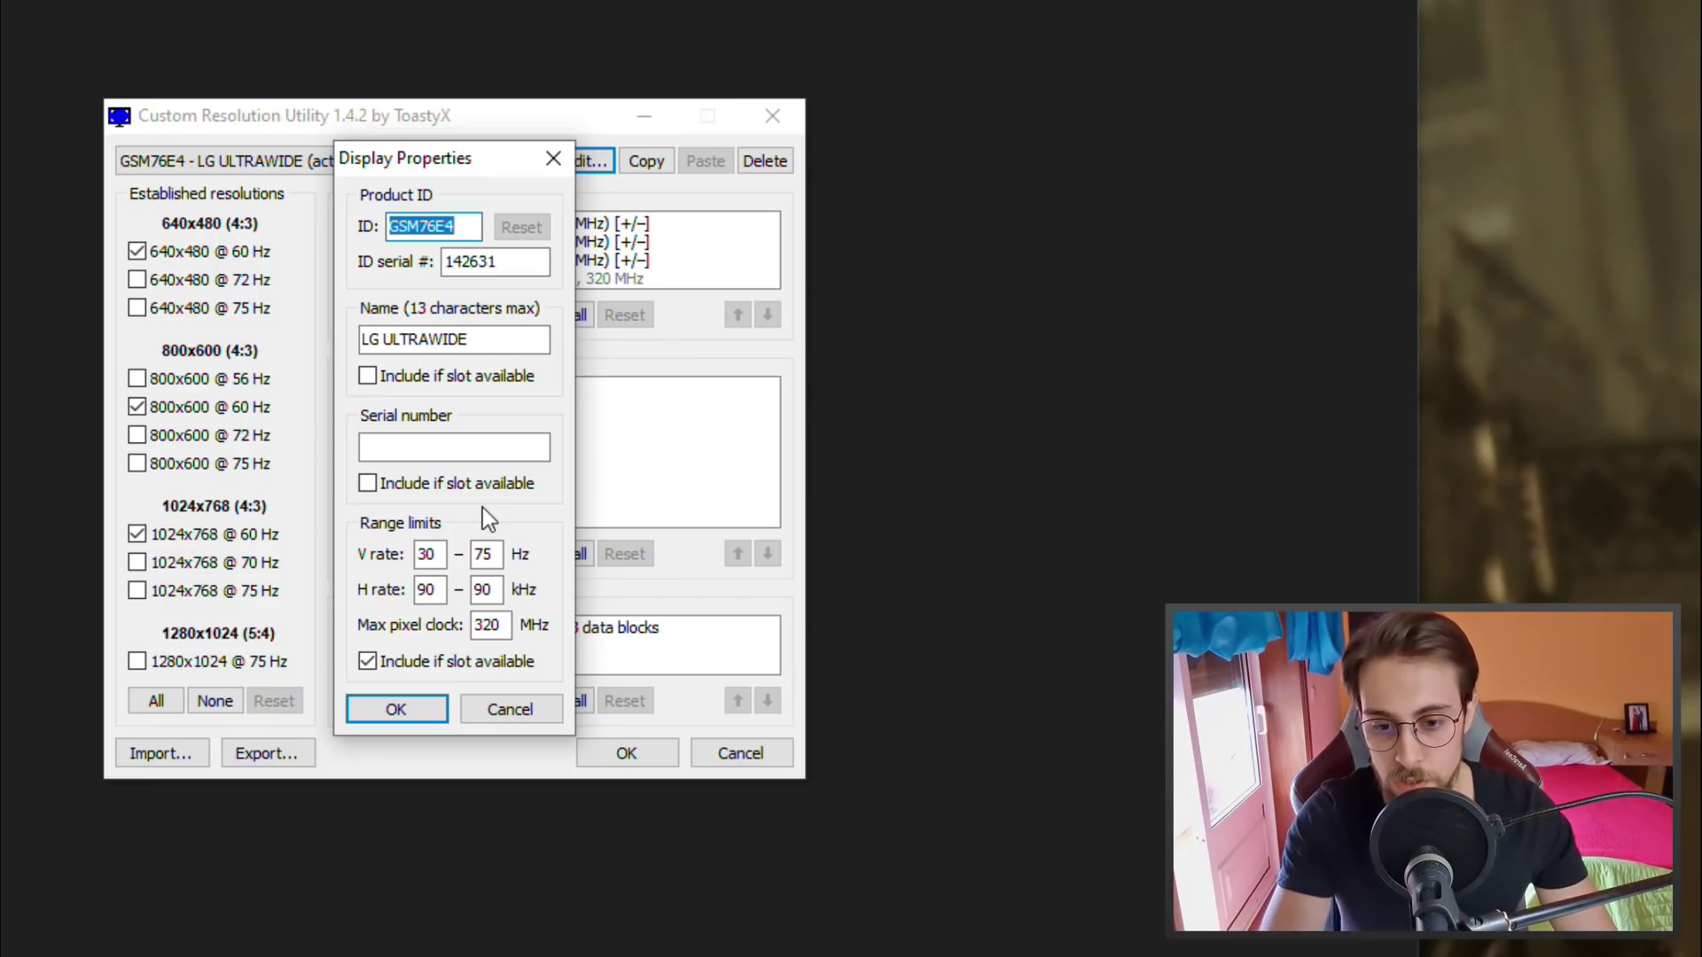
Step: Enter a vertical refresh range of 30 to 75 Hz in the range limits
{"action": "left_click", "coordinate": [429, 554]}
{"action": "double_click", "coordinate": [428, 554]}
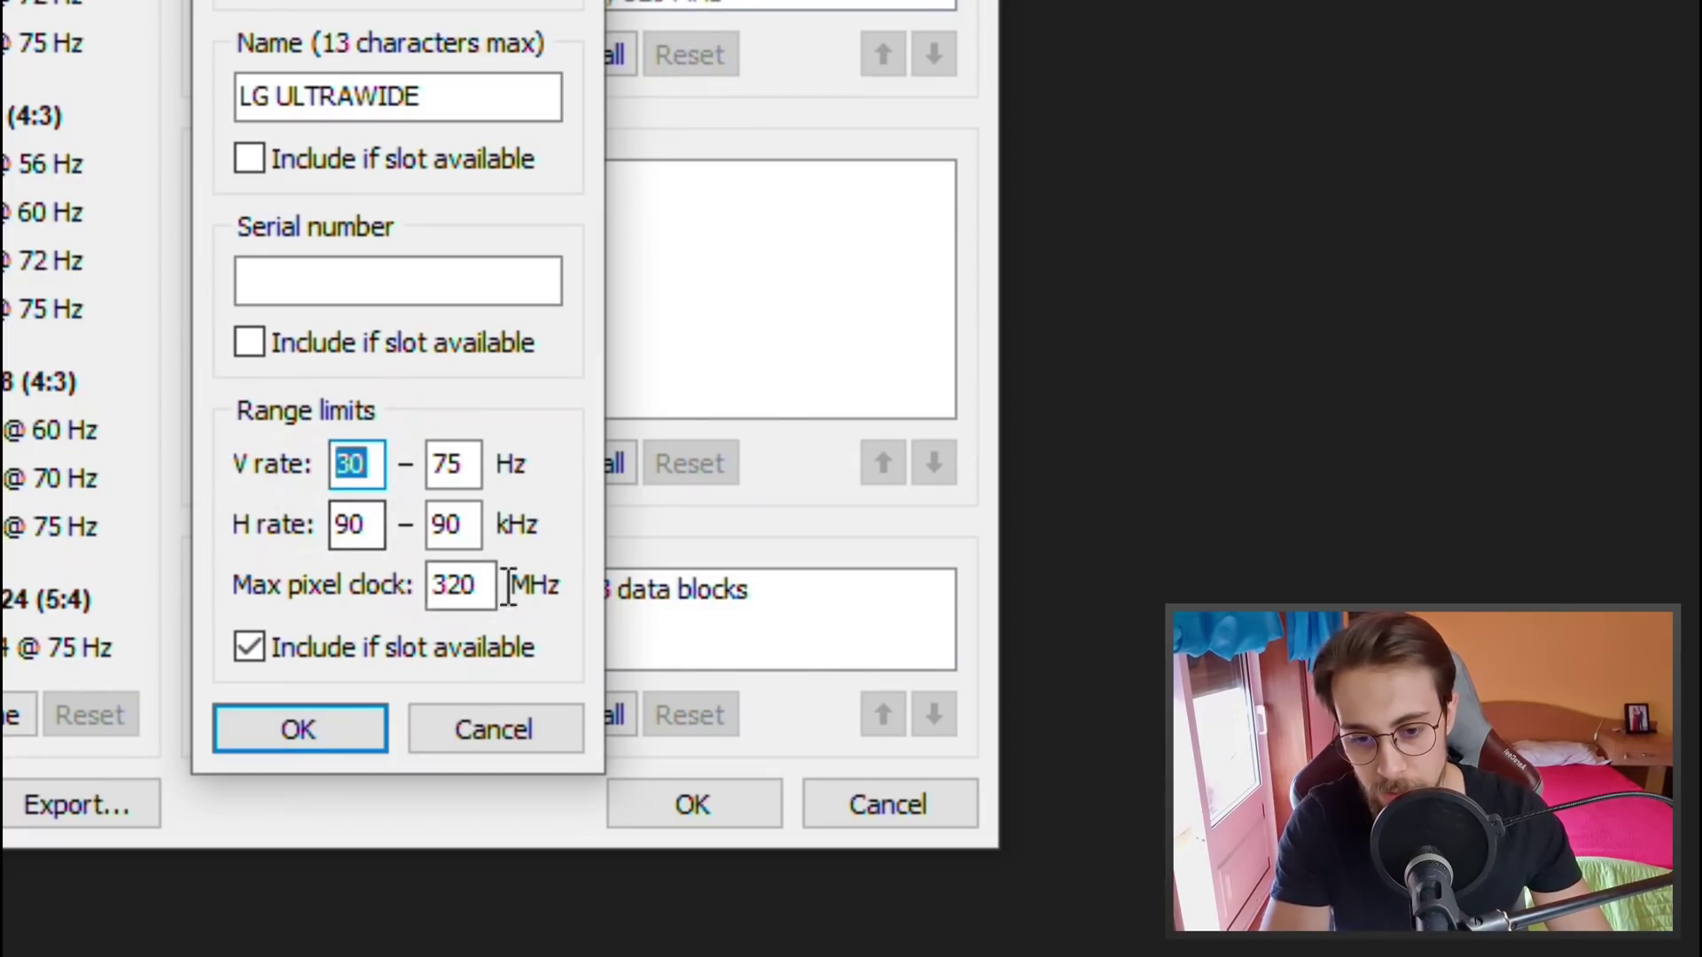
{"action": "type", "text": "35"}
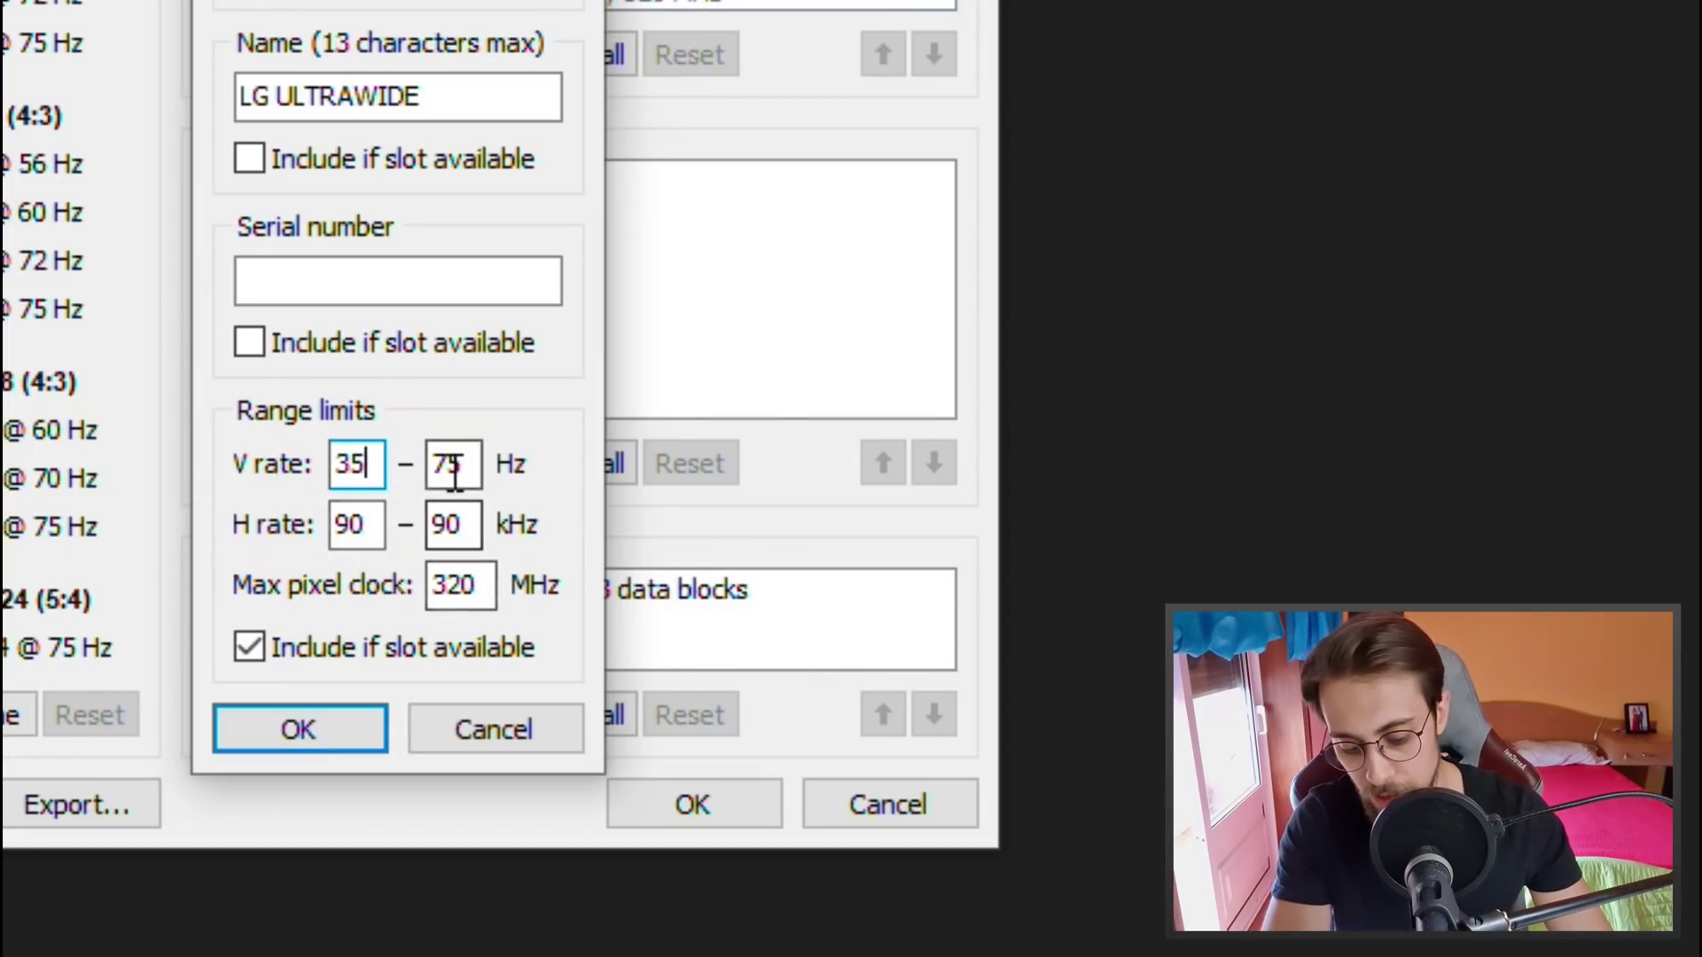
{"action": "double_click", "coordinate": [448, 463]}
{"action": "type", "text": "60"}
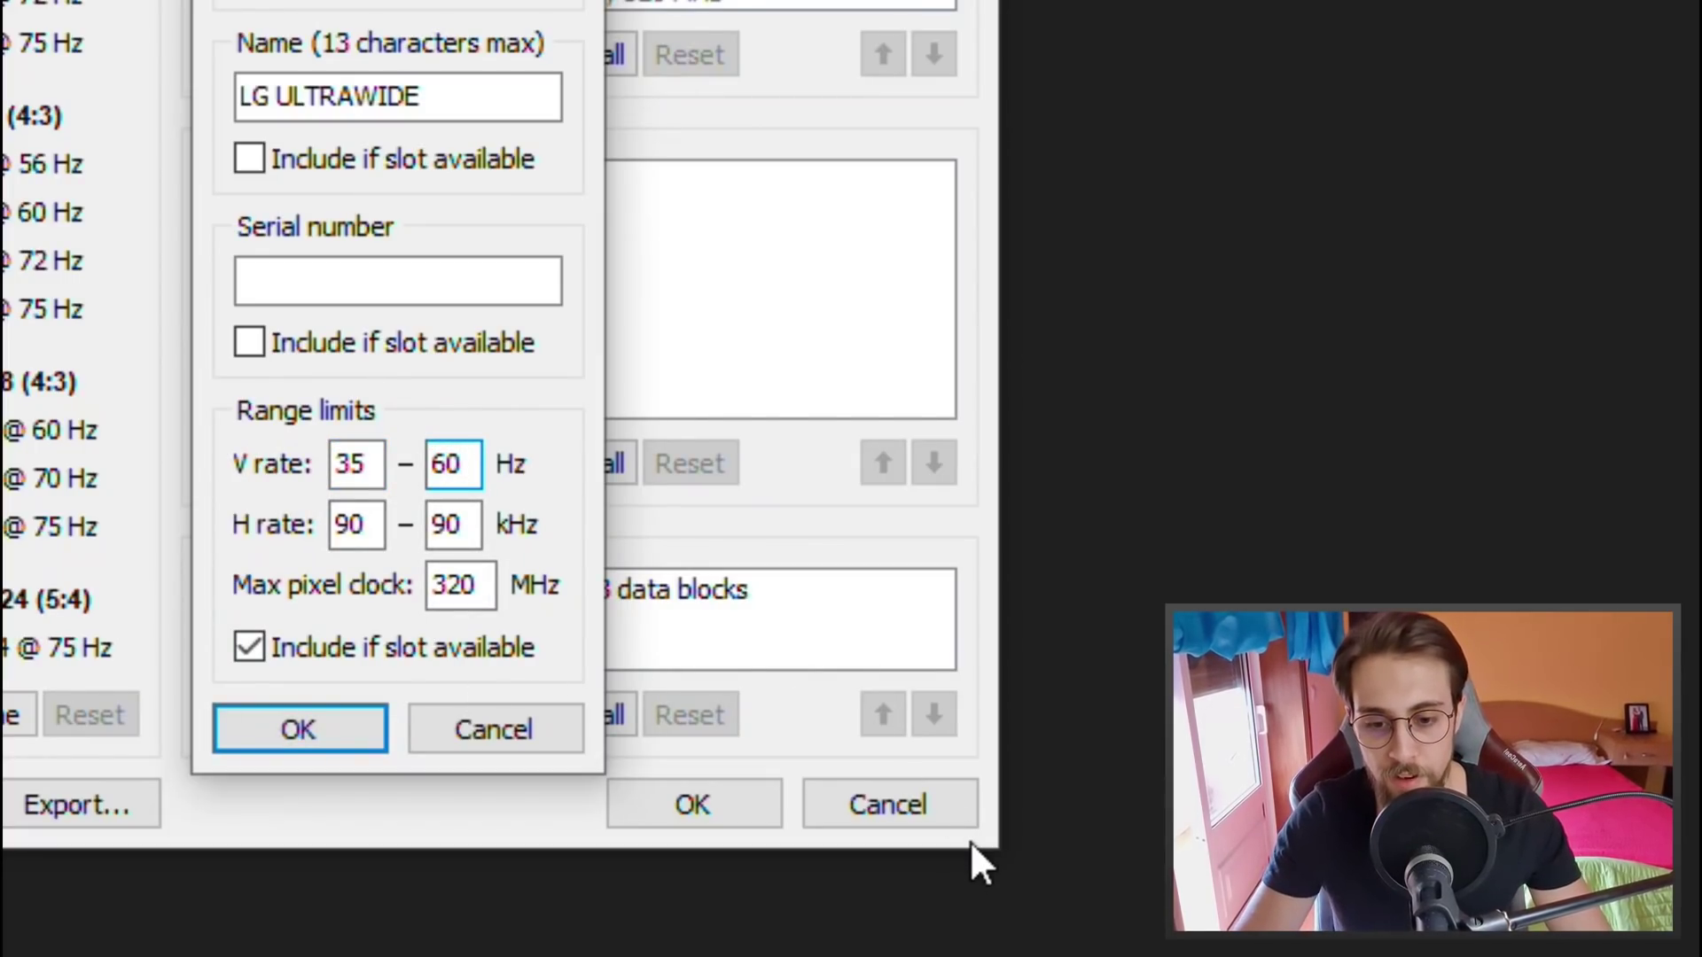
{"action": "left_click", "coordinate": [363, 464]}
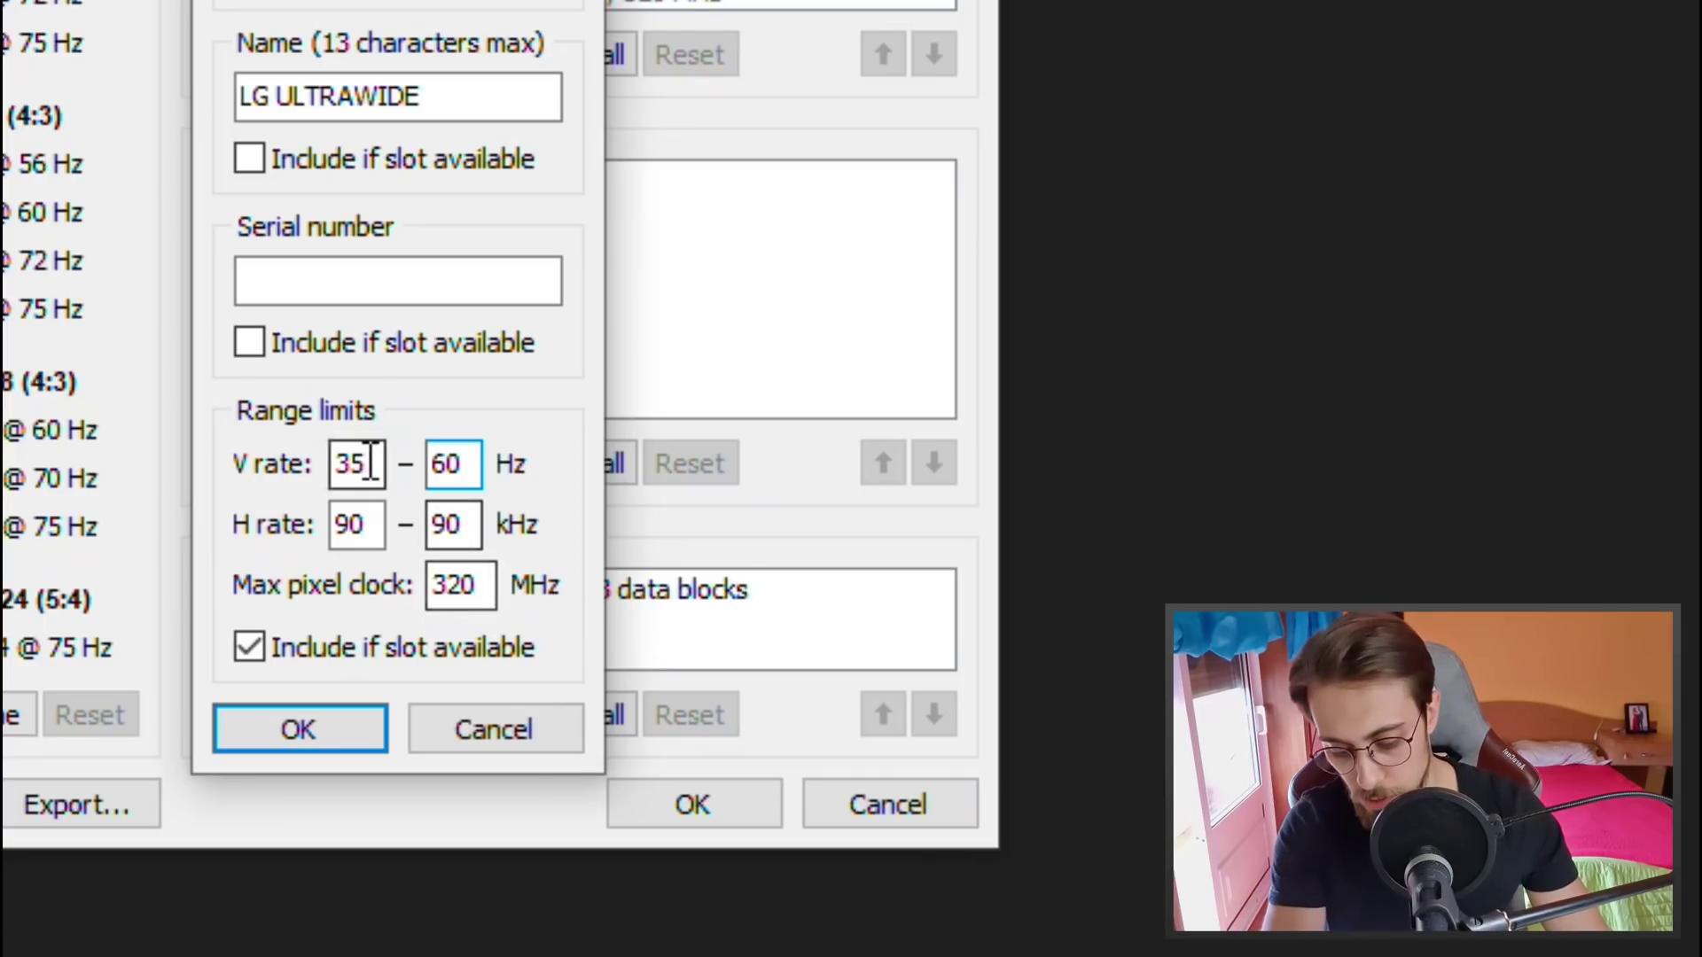
{"action": "double_click", "coordinate": [363, 464]}
{"action": "type", "text": "30"}
{"action": "key", "text": "Tab"}
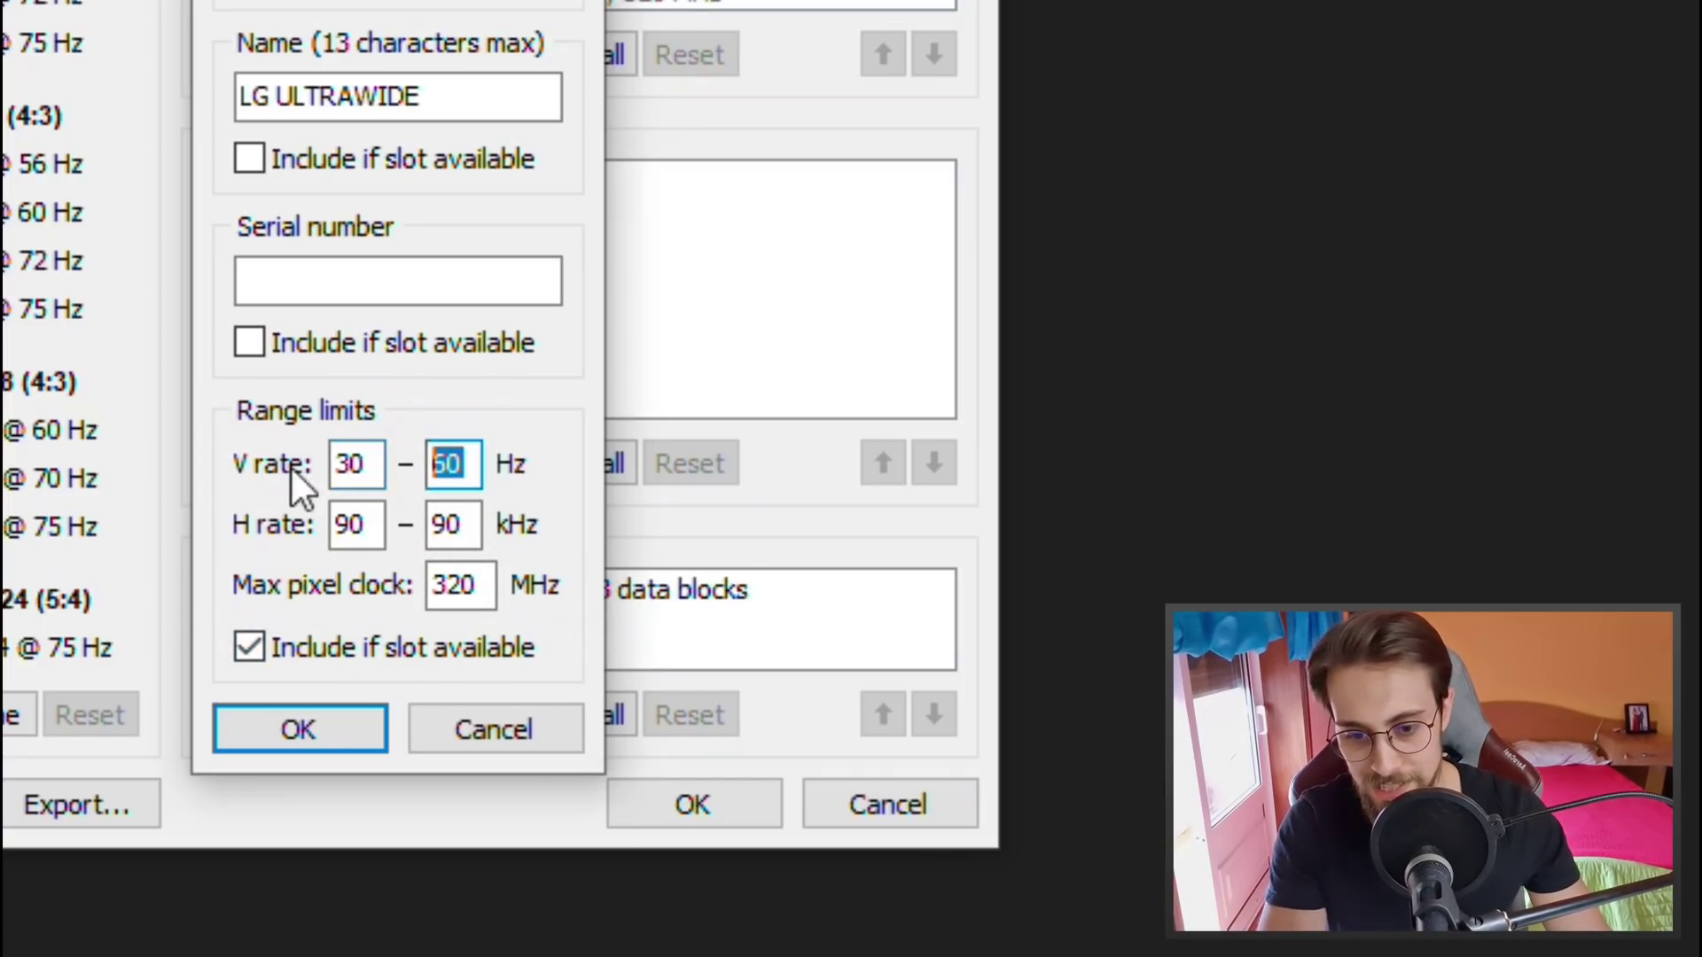
{"action": "type", "text": "70"}
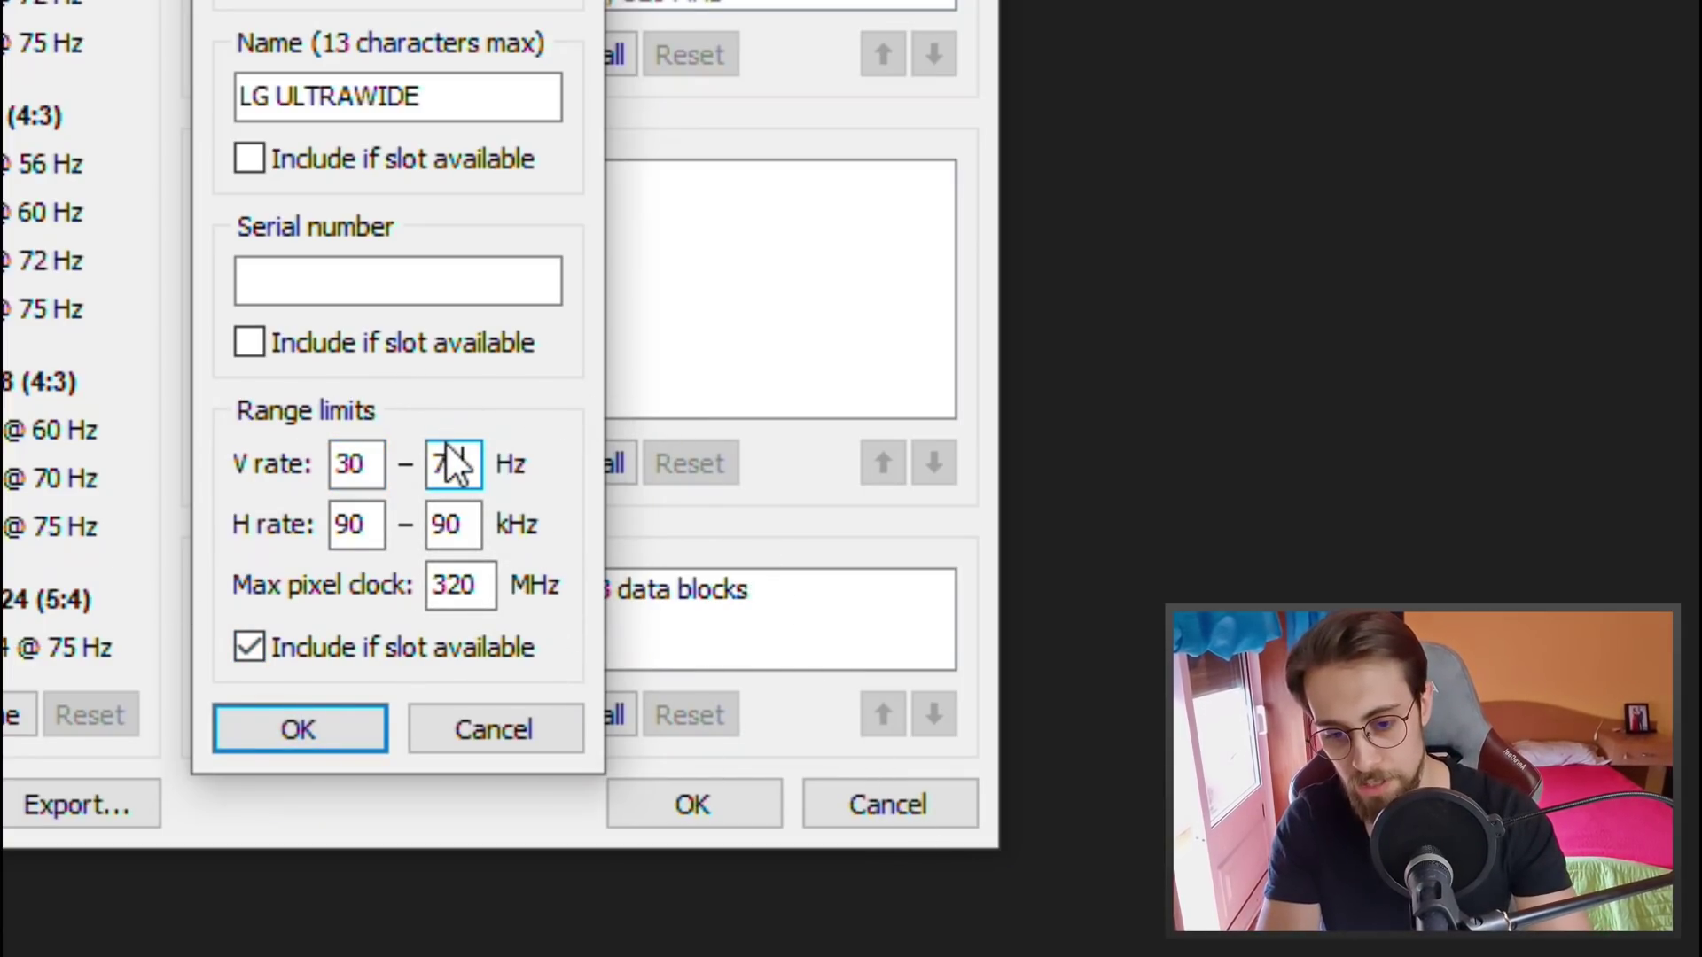
{"action": "key", "text": "BackSpace"}
{"action": "type", "text": "5"}
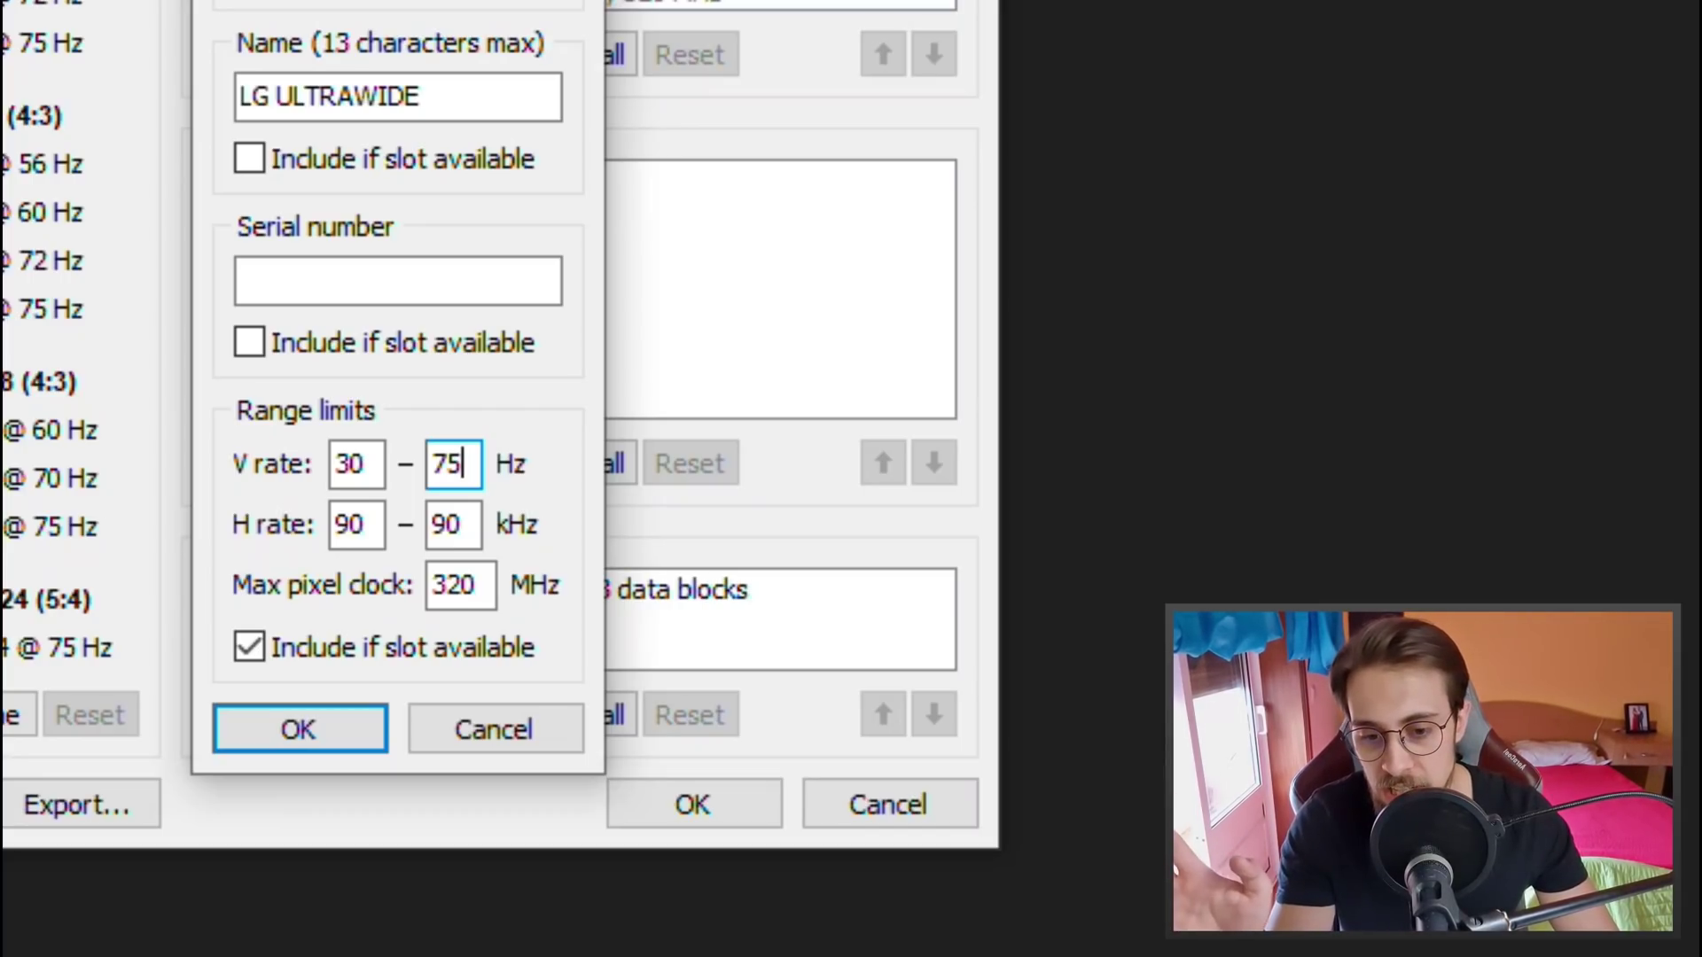
{"action": "left_click", "coordinate": [363, 470]}
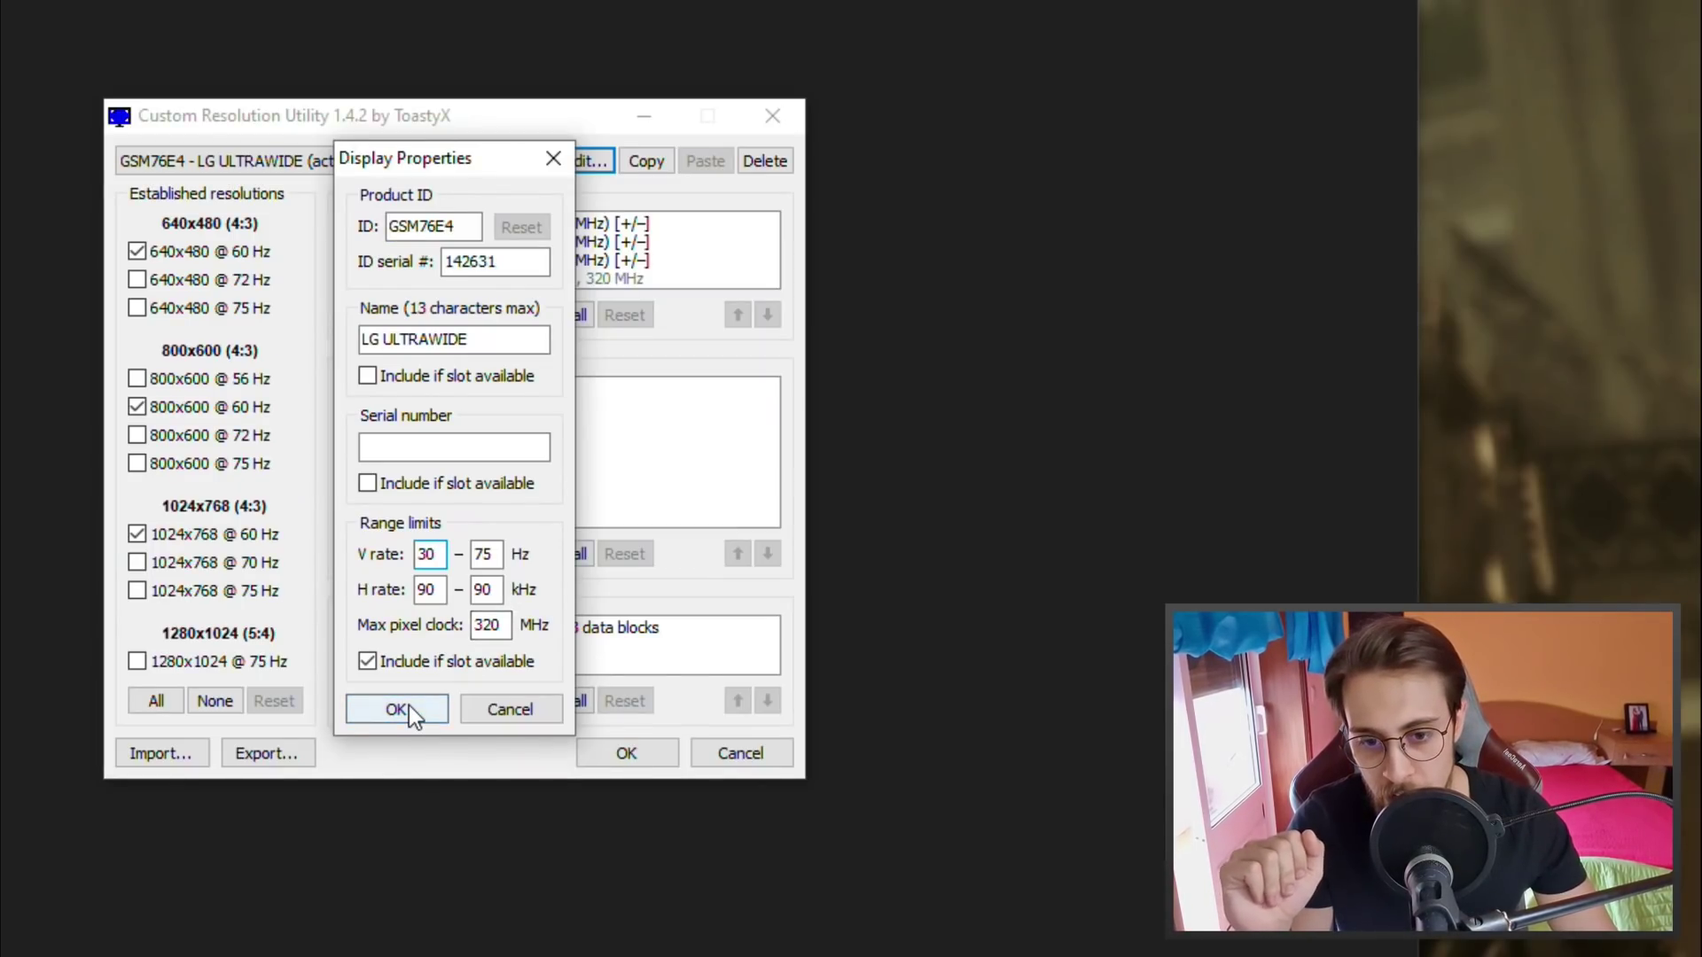
Step: Apply the 30–75 Hz limits, select the 3840x2160 @ 60 Hz resolution and start adding a detailed resolution
{"action": "left_click", "coordinate": [315, 730]}
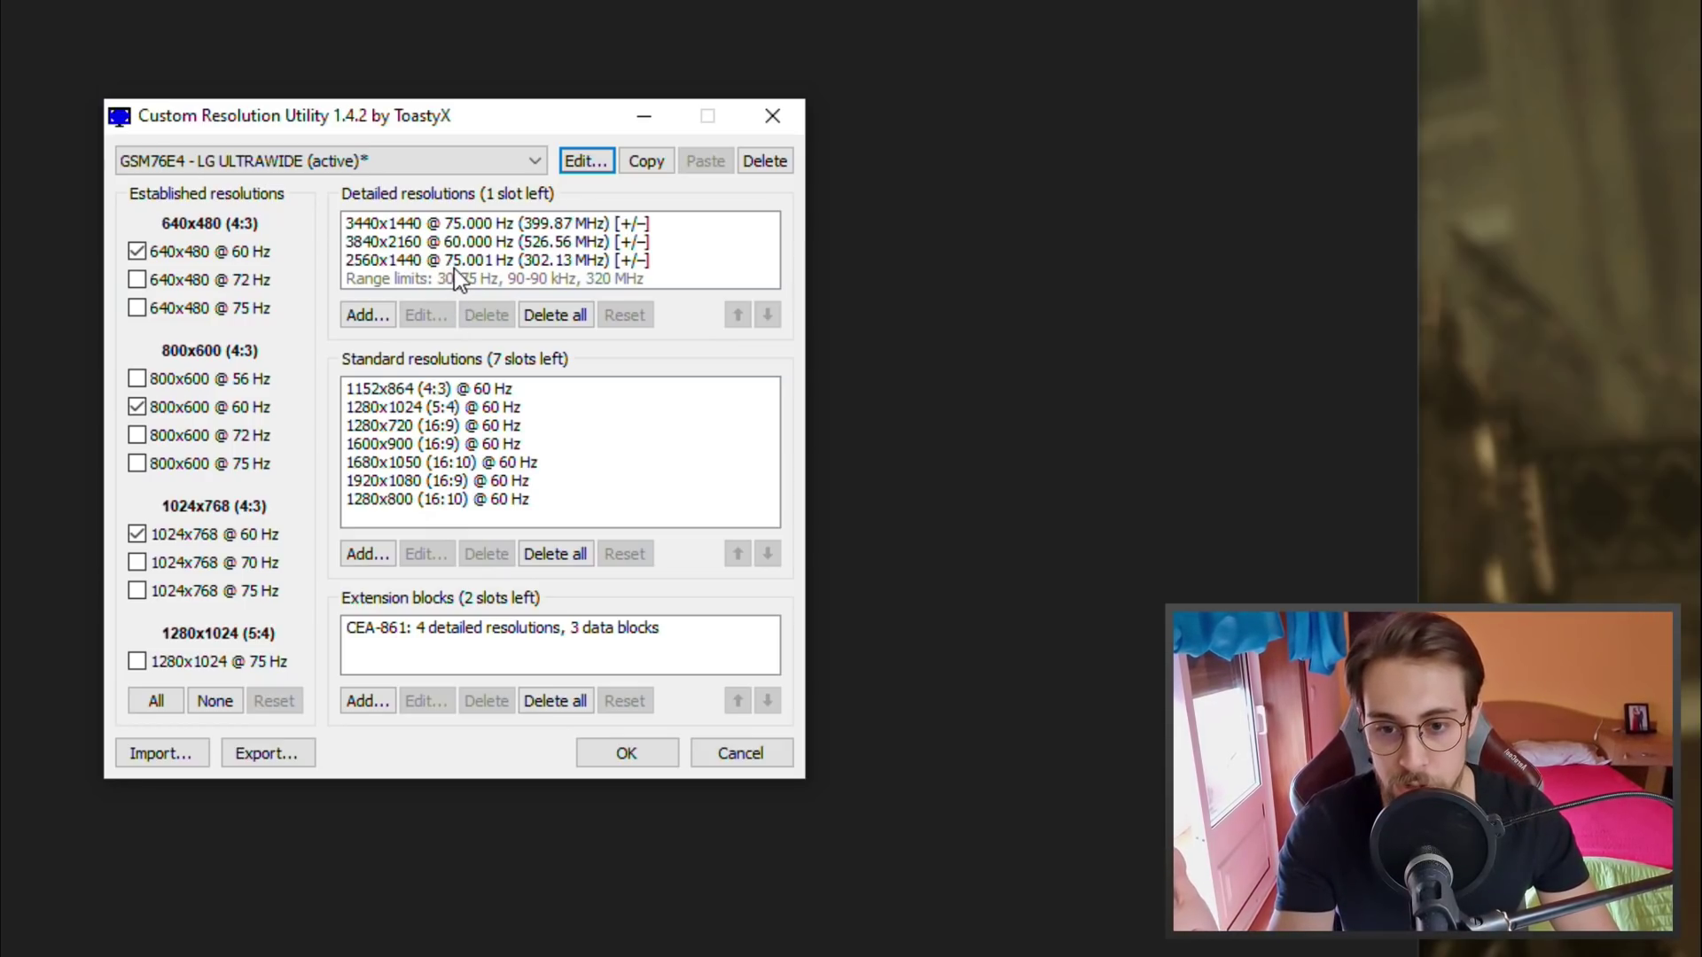
{"action": "left_click", "coordinate": [408, 241]}
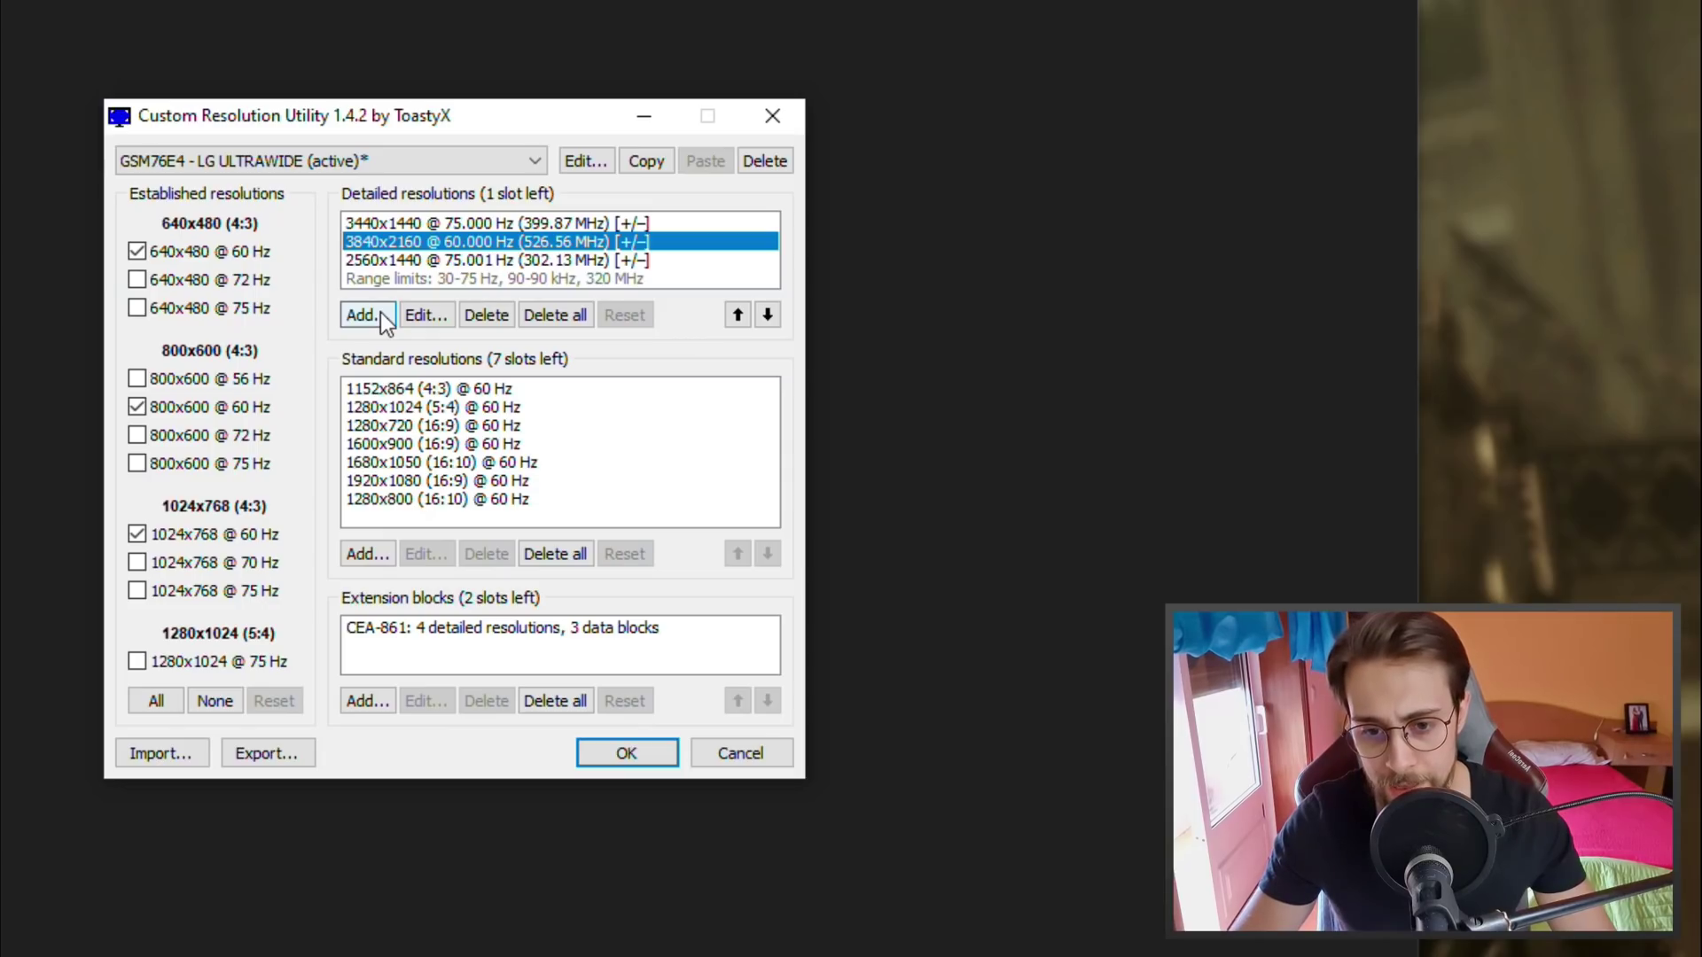
{"action": "left_click", "coordinate": [364, 315]}
{"action": "double_click", "coordinate": [380, 290]}
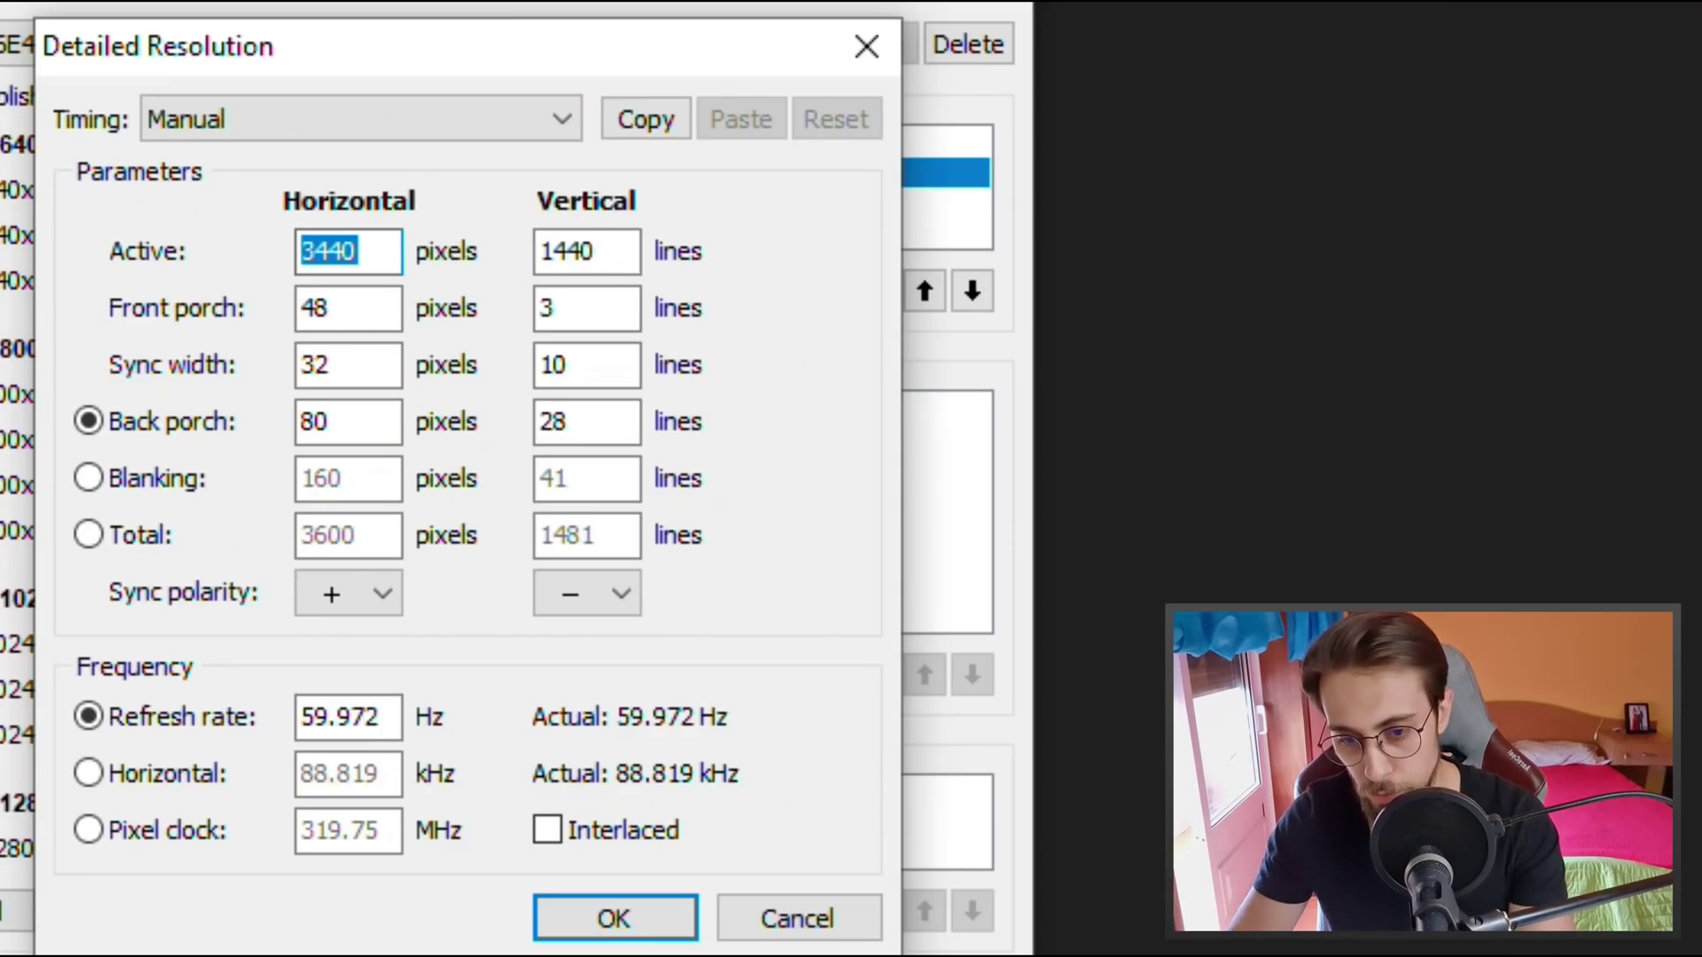
{"action": "type", "text": "38"}
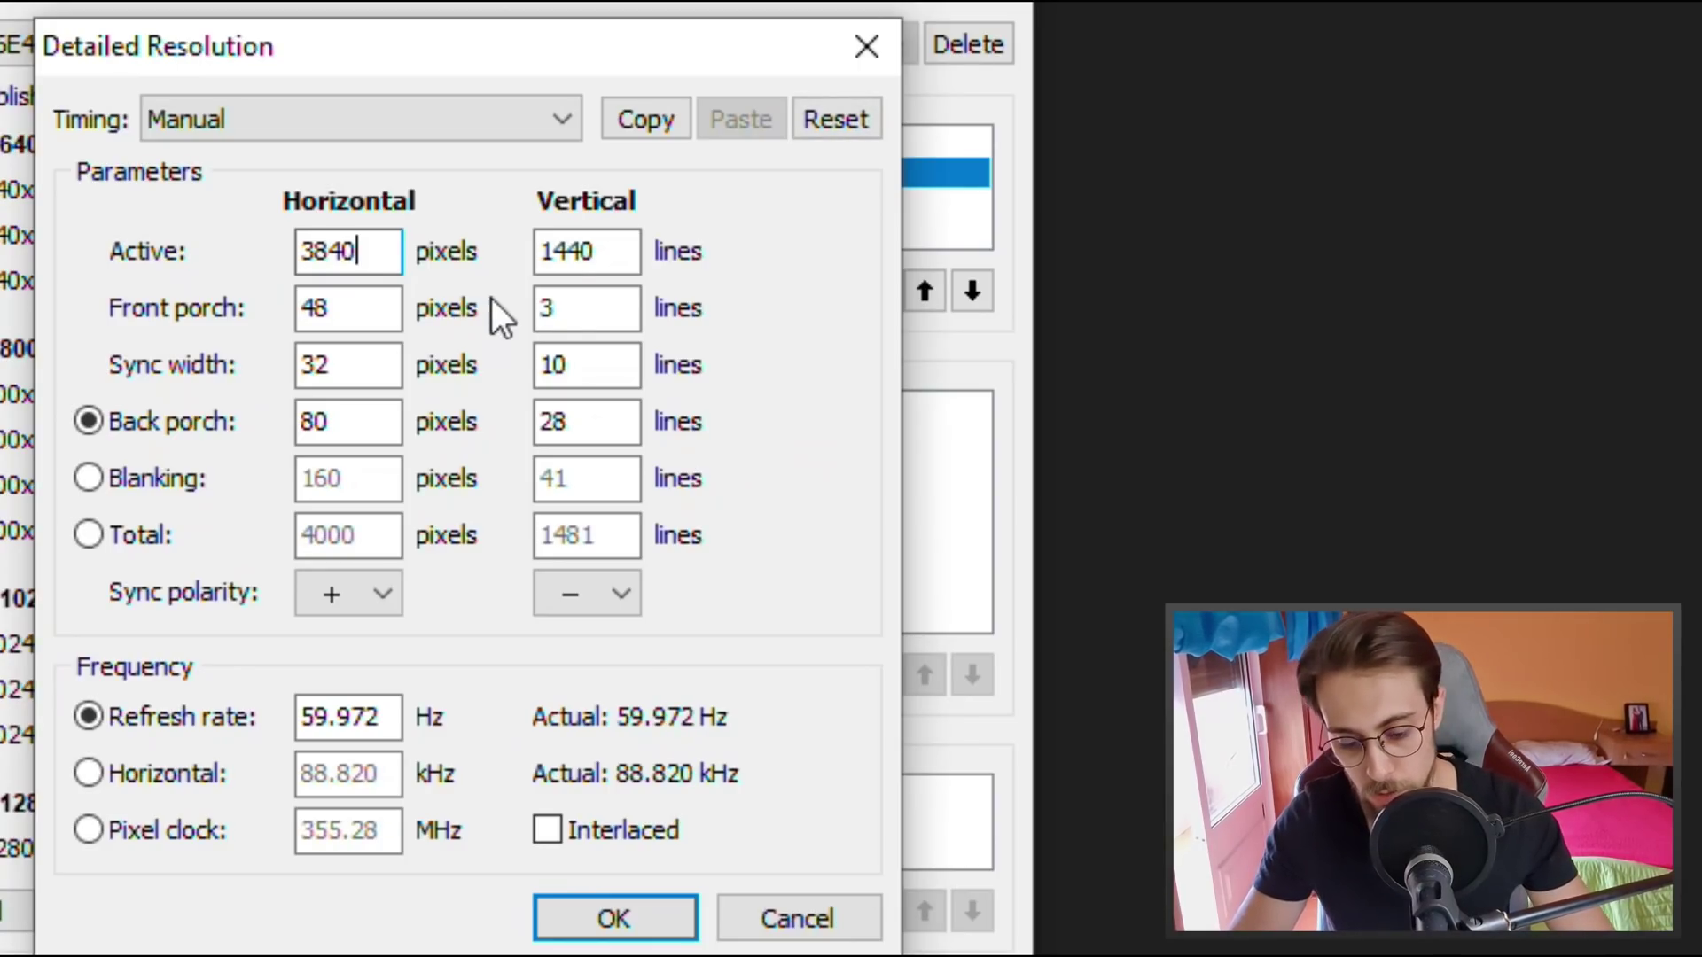
{"action": "key", "text": "Tab"}
{"action": "type", "text": "2160"}
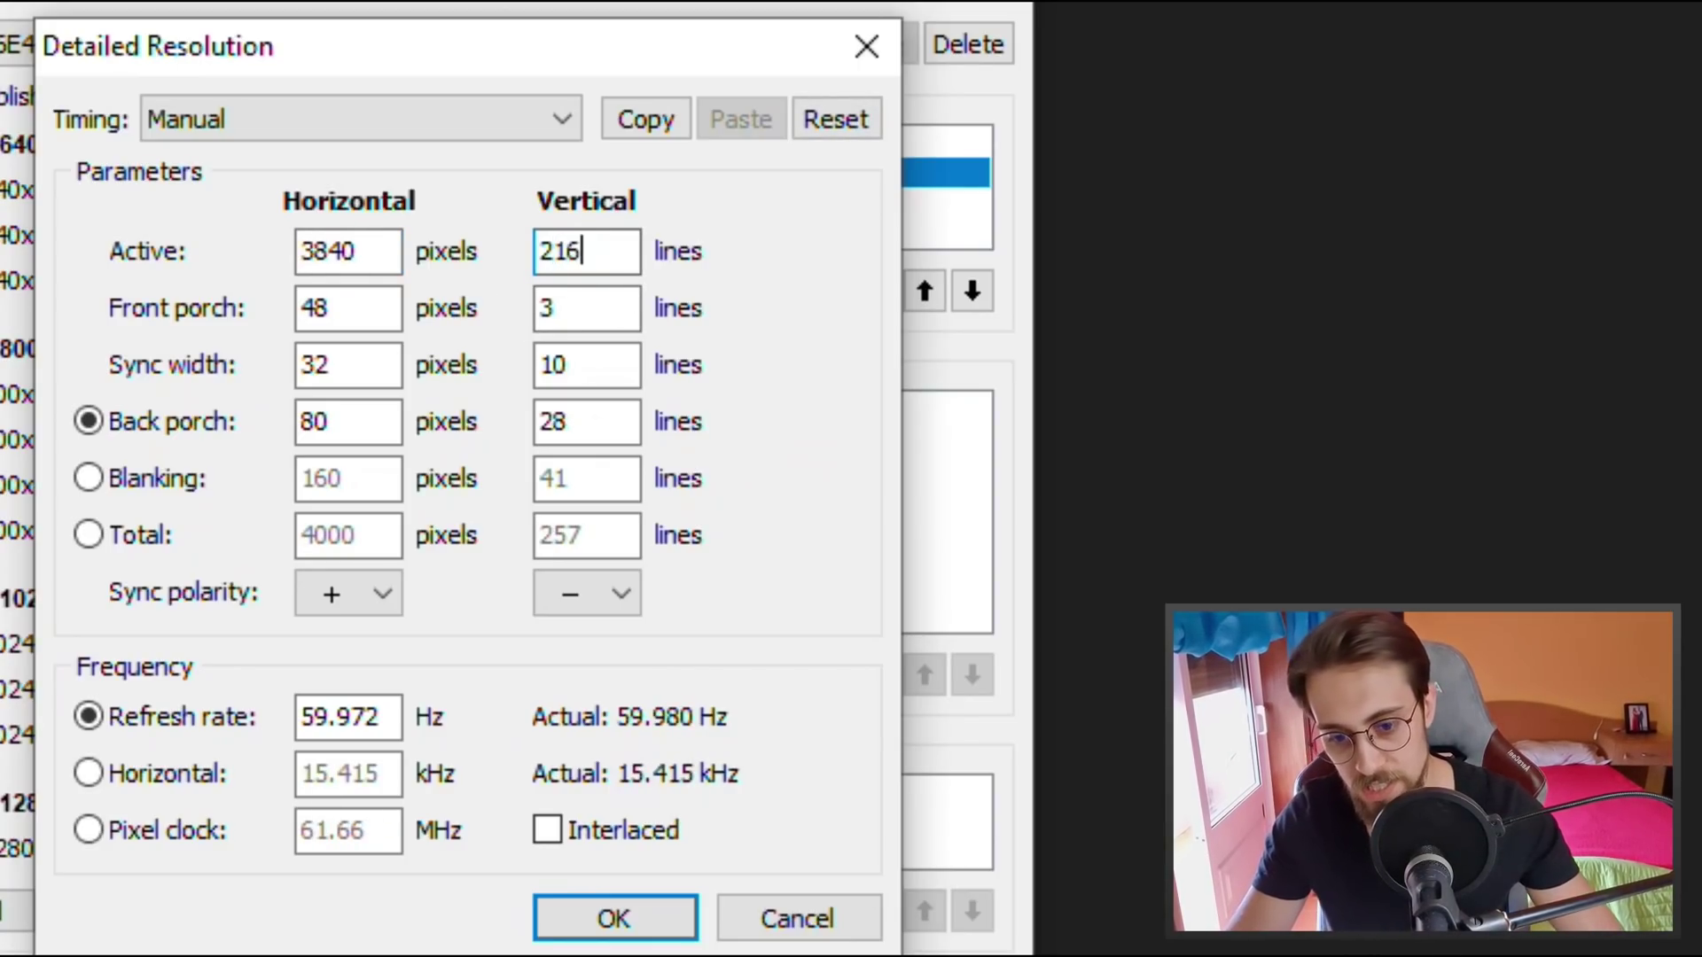
{"action": "double_click", "coordinate": [391, 714]}
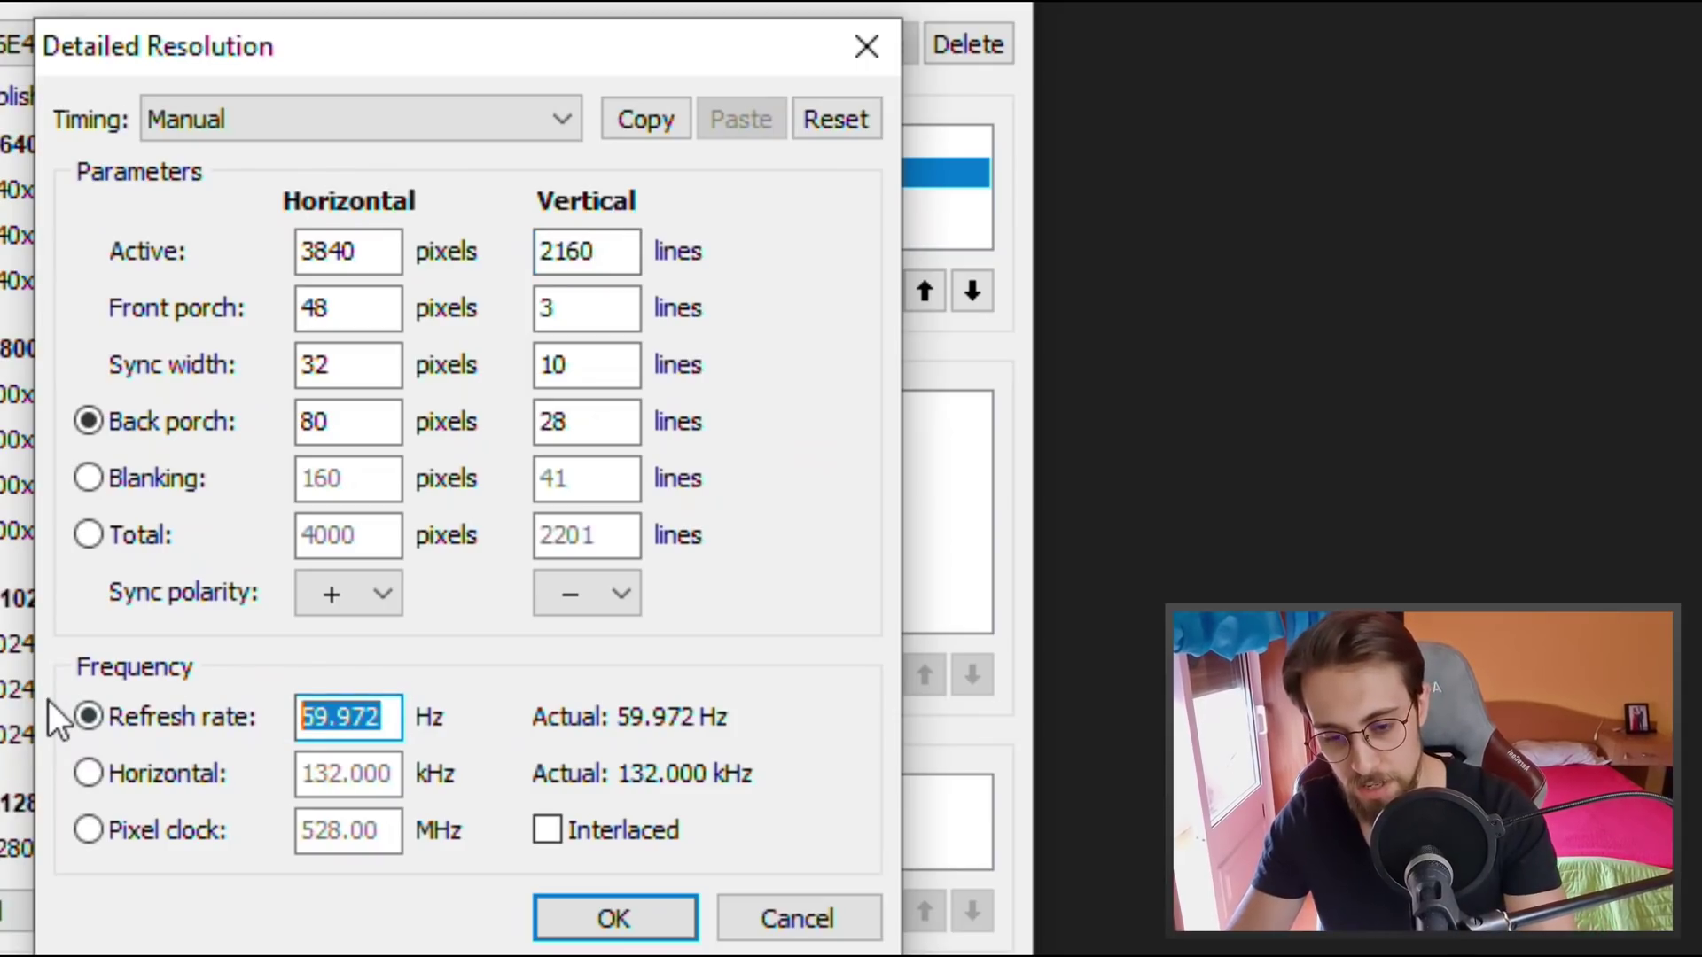
{"action": "type", "text": "60"}
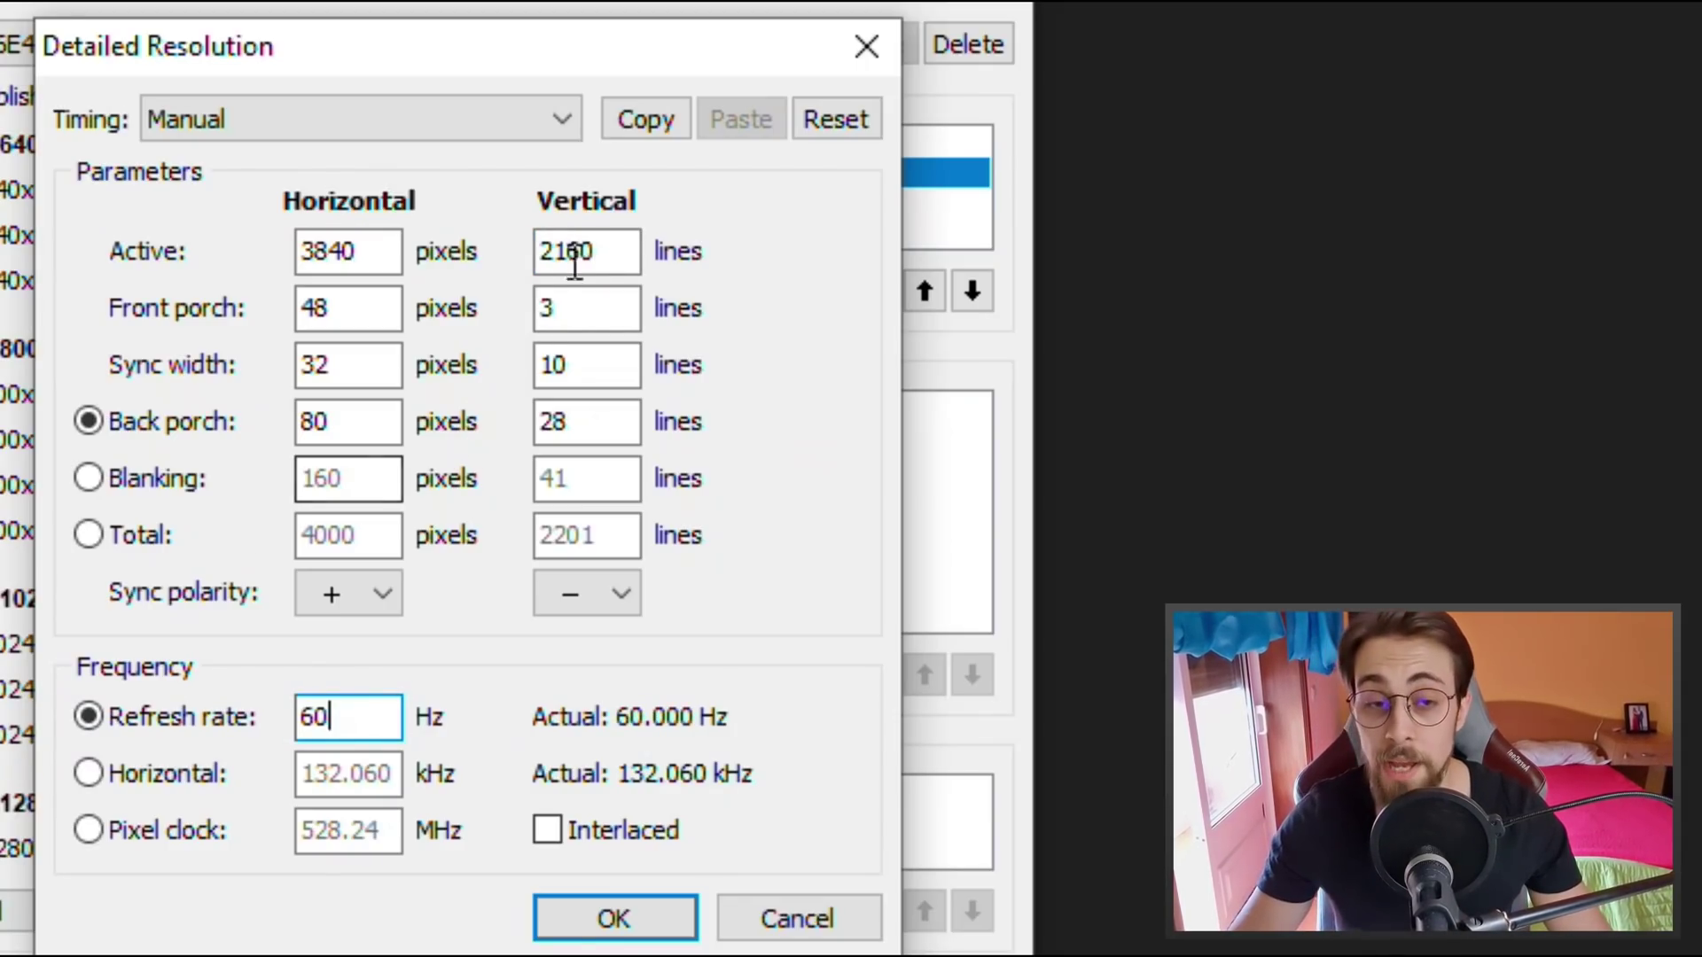
{"action": "left_click", "coordinate": [576, 259]}
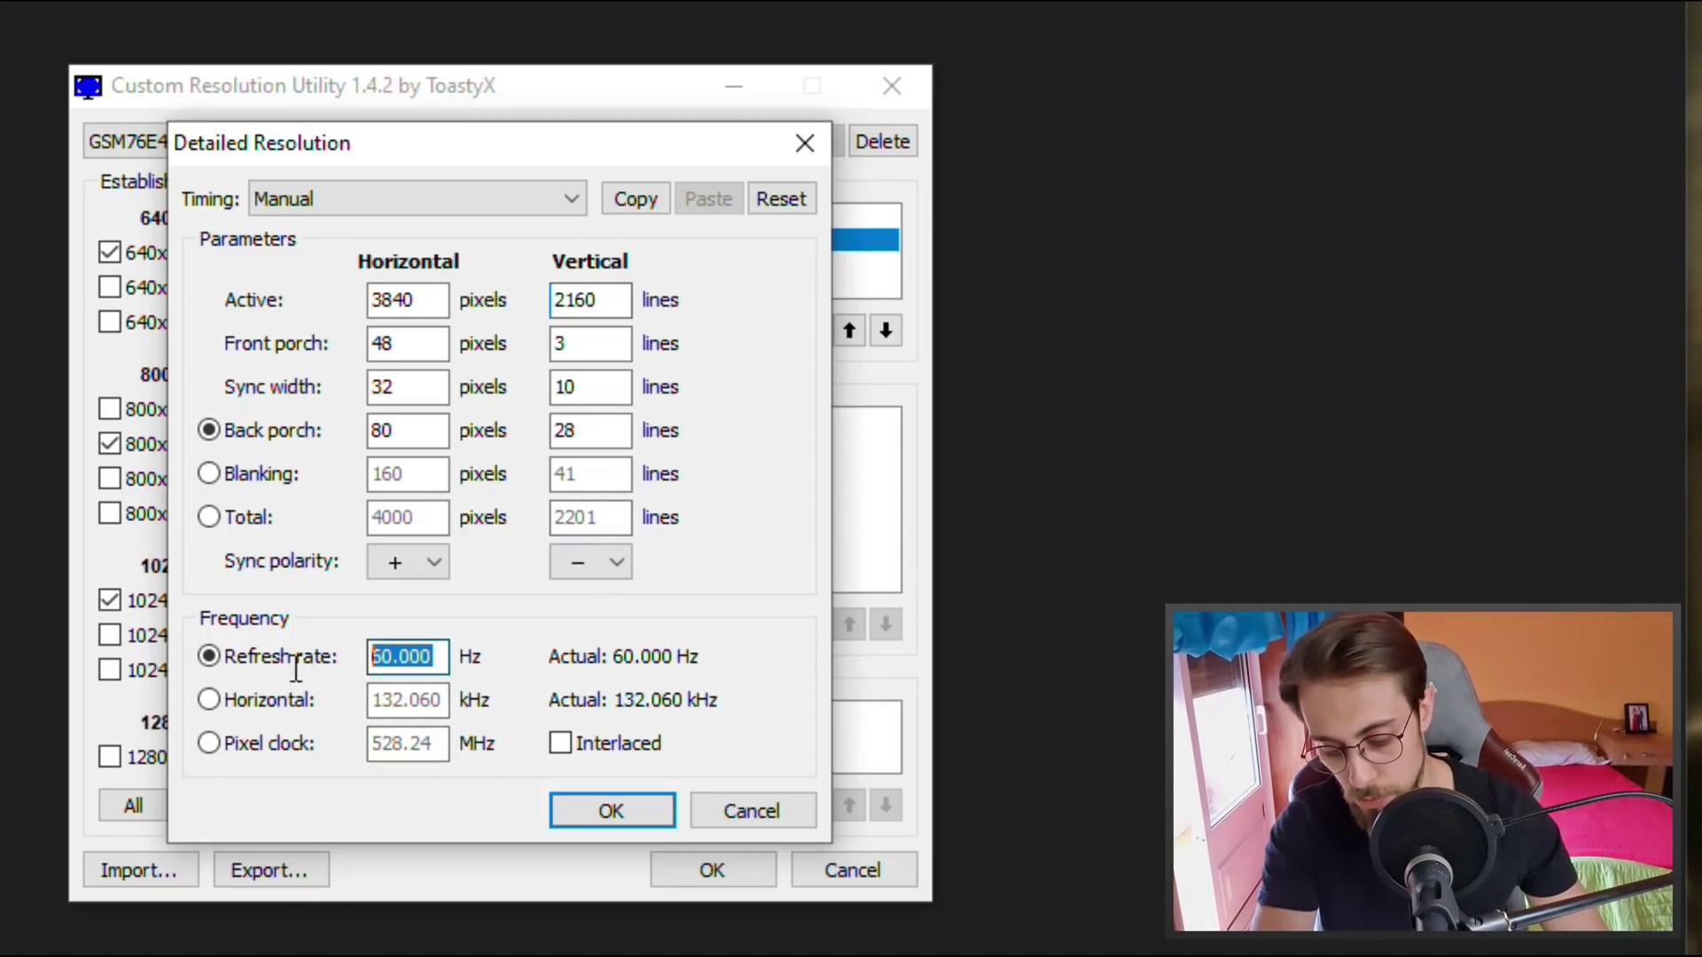
{"action": "type", "text": "30"}
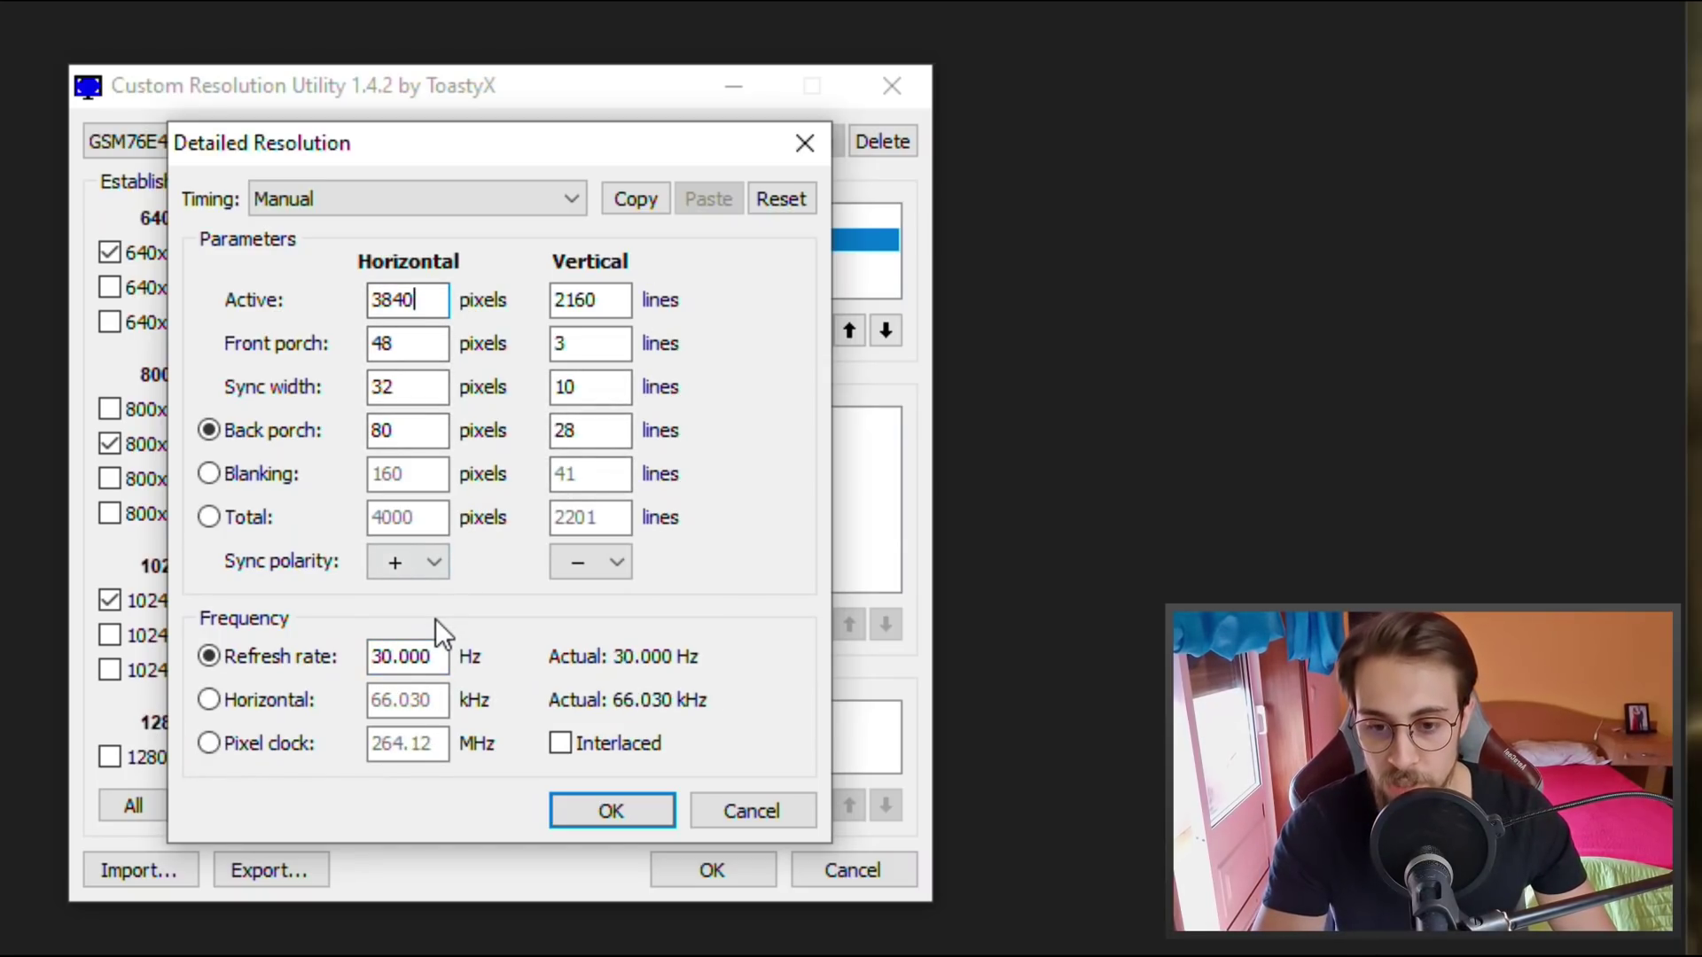
{"action": "type", "text": "60"}
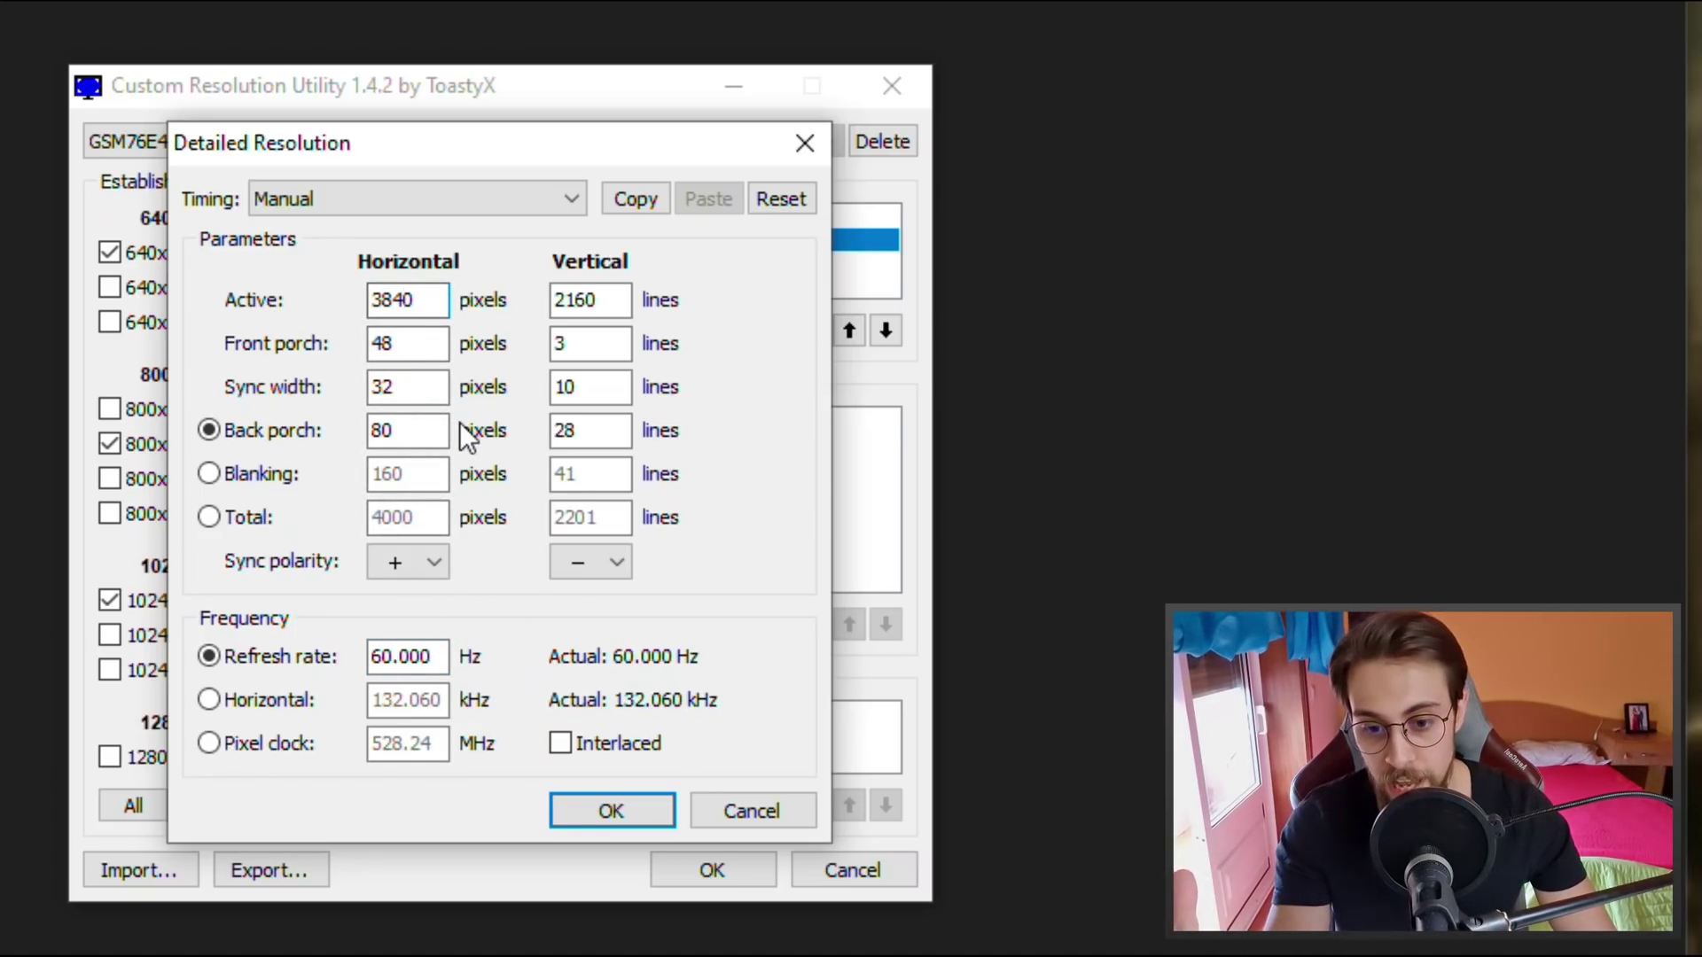
{"action": "left_click", "coordinate": [719, 811]}
{"action": "left_click", "coordinate": [424, 261]}
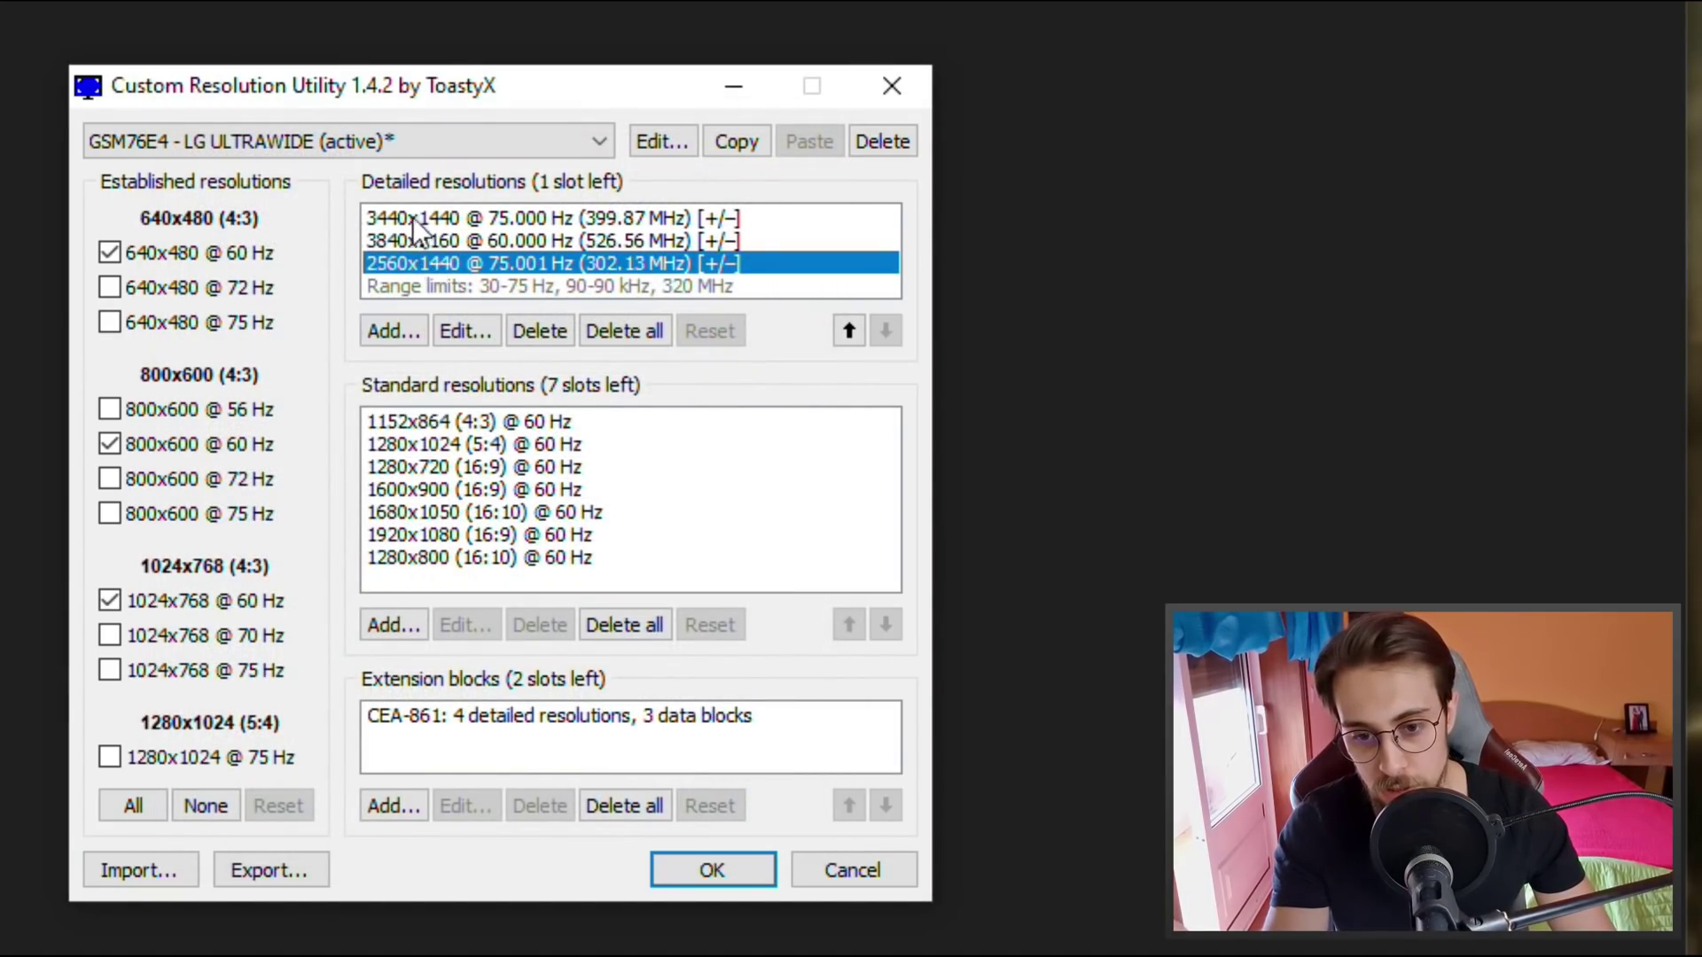
Step: Select the 3440x1440 detailed resolution, then save the LG ULTRAWIDE overrides and exit CRU
{"action": "left_click", "coordinate": [424, 220]}
{"action": "left_click", "coordinate": [423, 258]}
{"action": "left_click", "coordinate": [423, 220]}
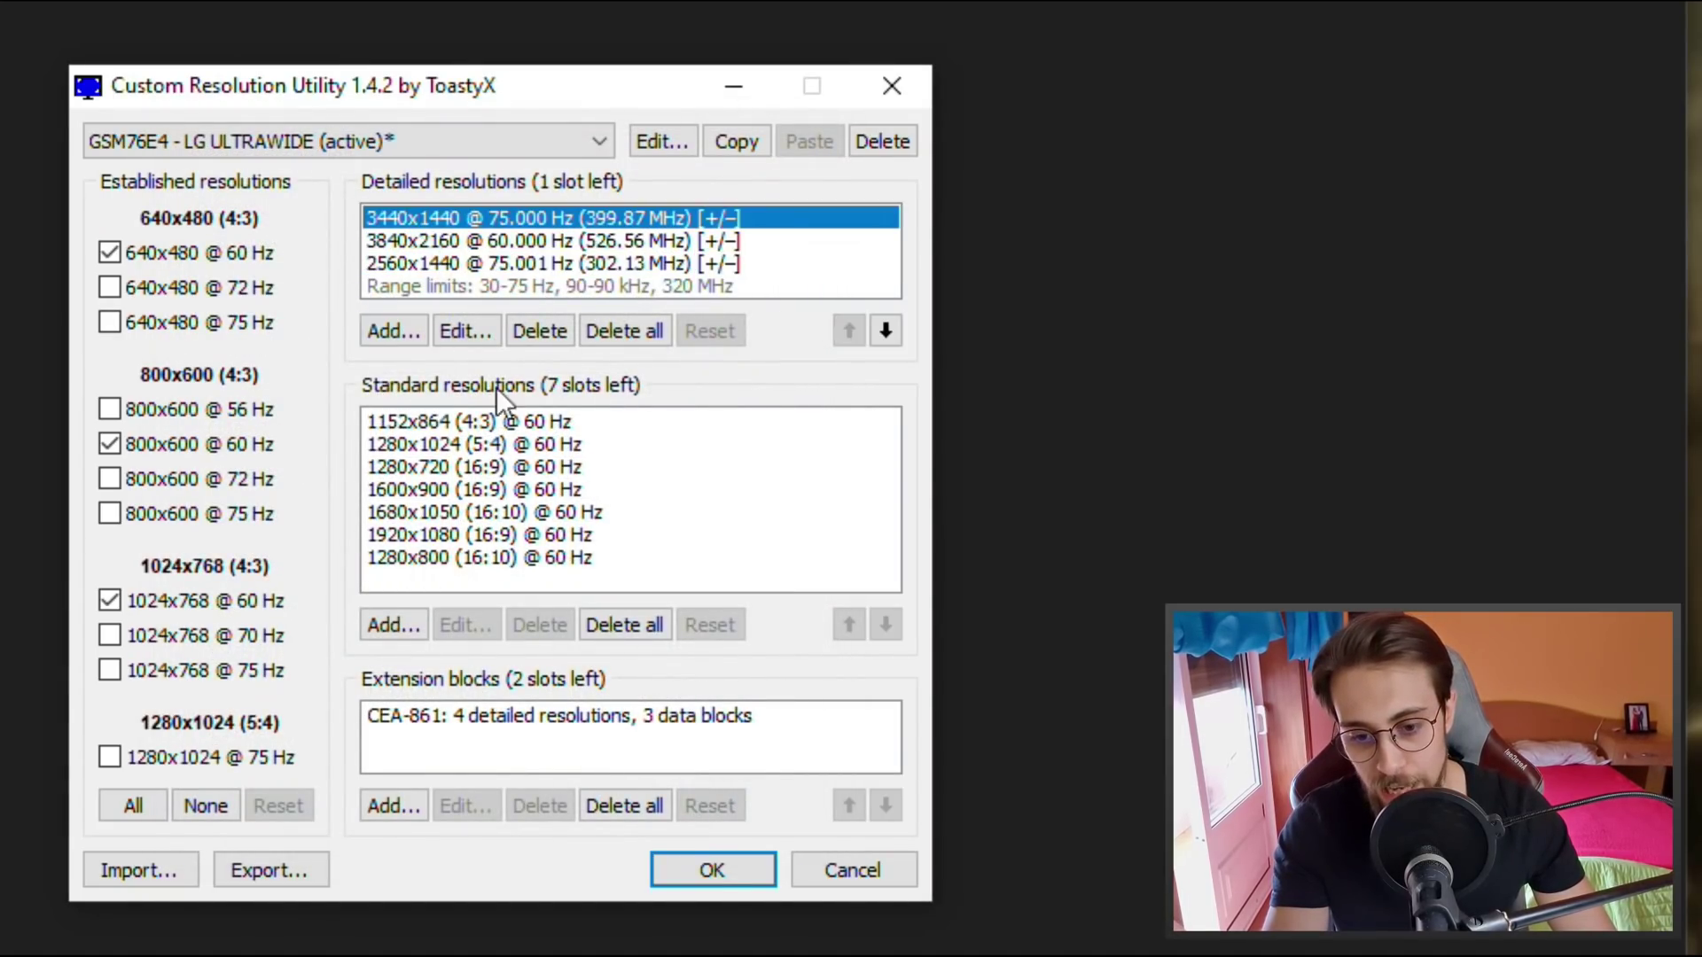
{"action": "left_click", "coordinate": [706, 858]}
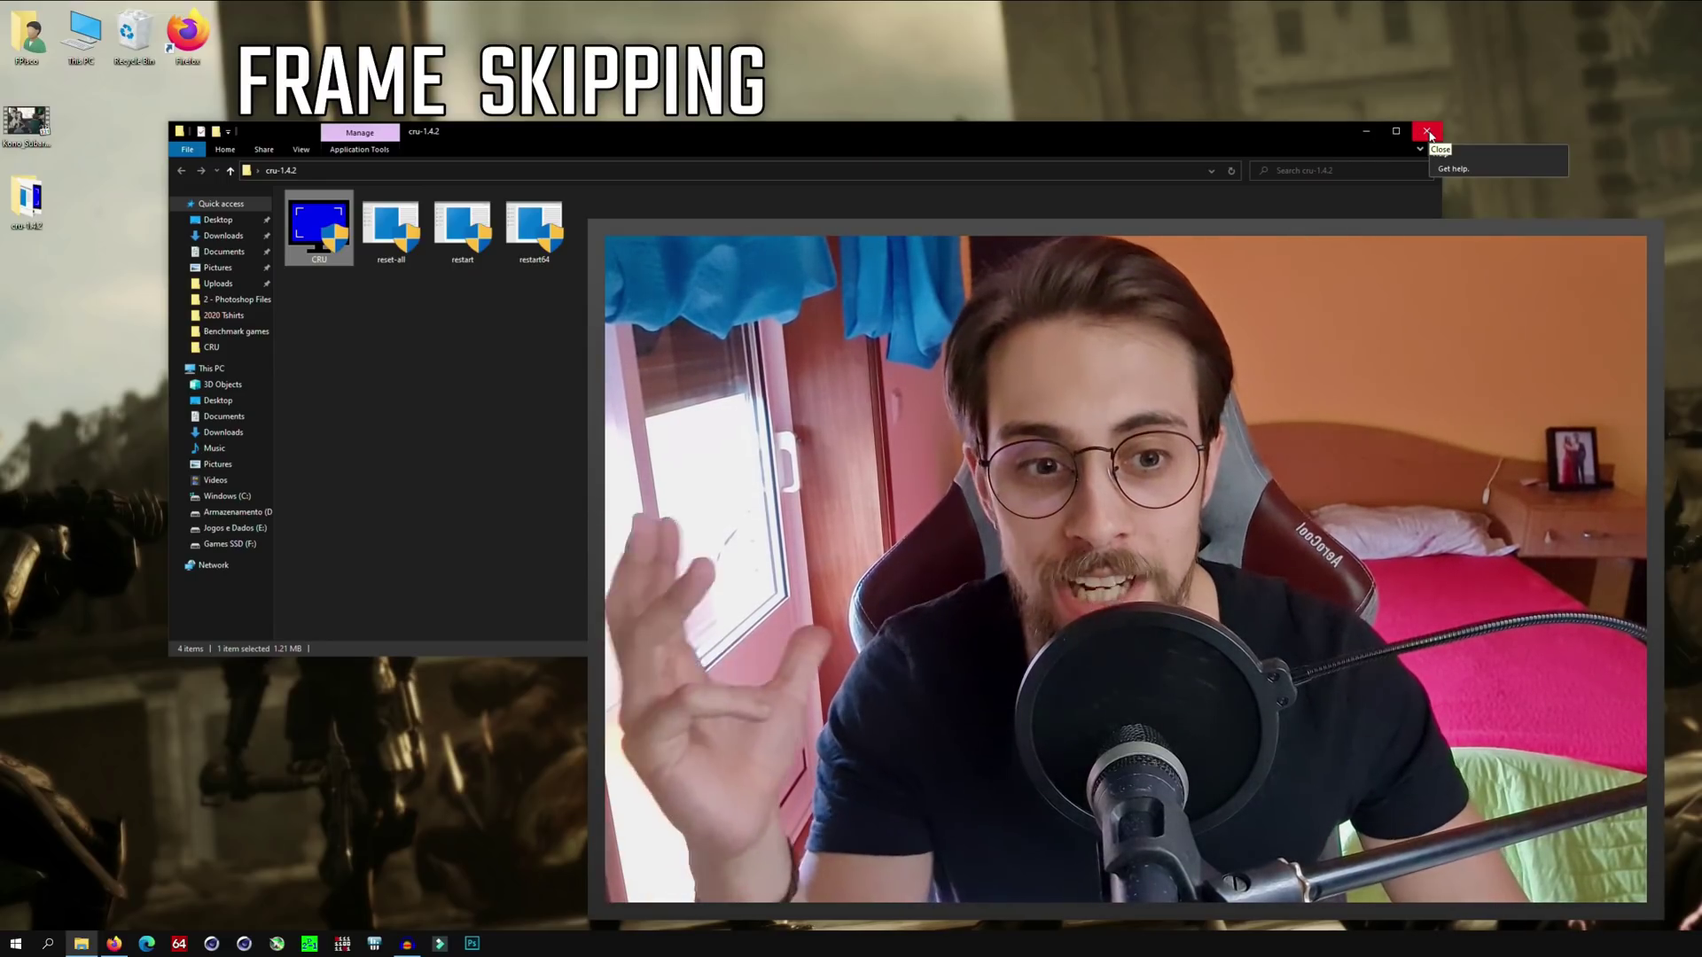
Step: Close the cru-1.4.2 Explorer window and return to Firefox's CRU forum page
{"action": "left_click", "coordinate": [1428, 132]}
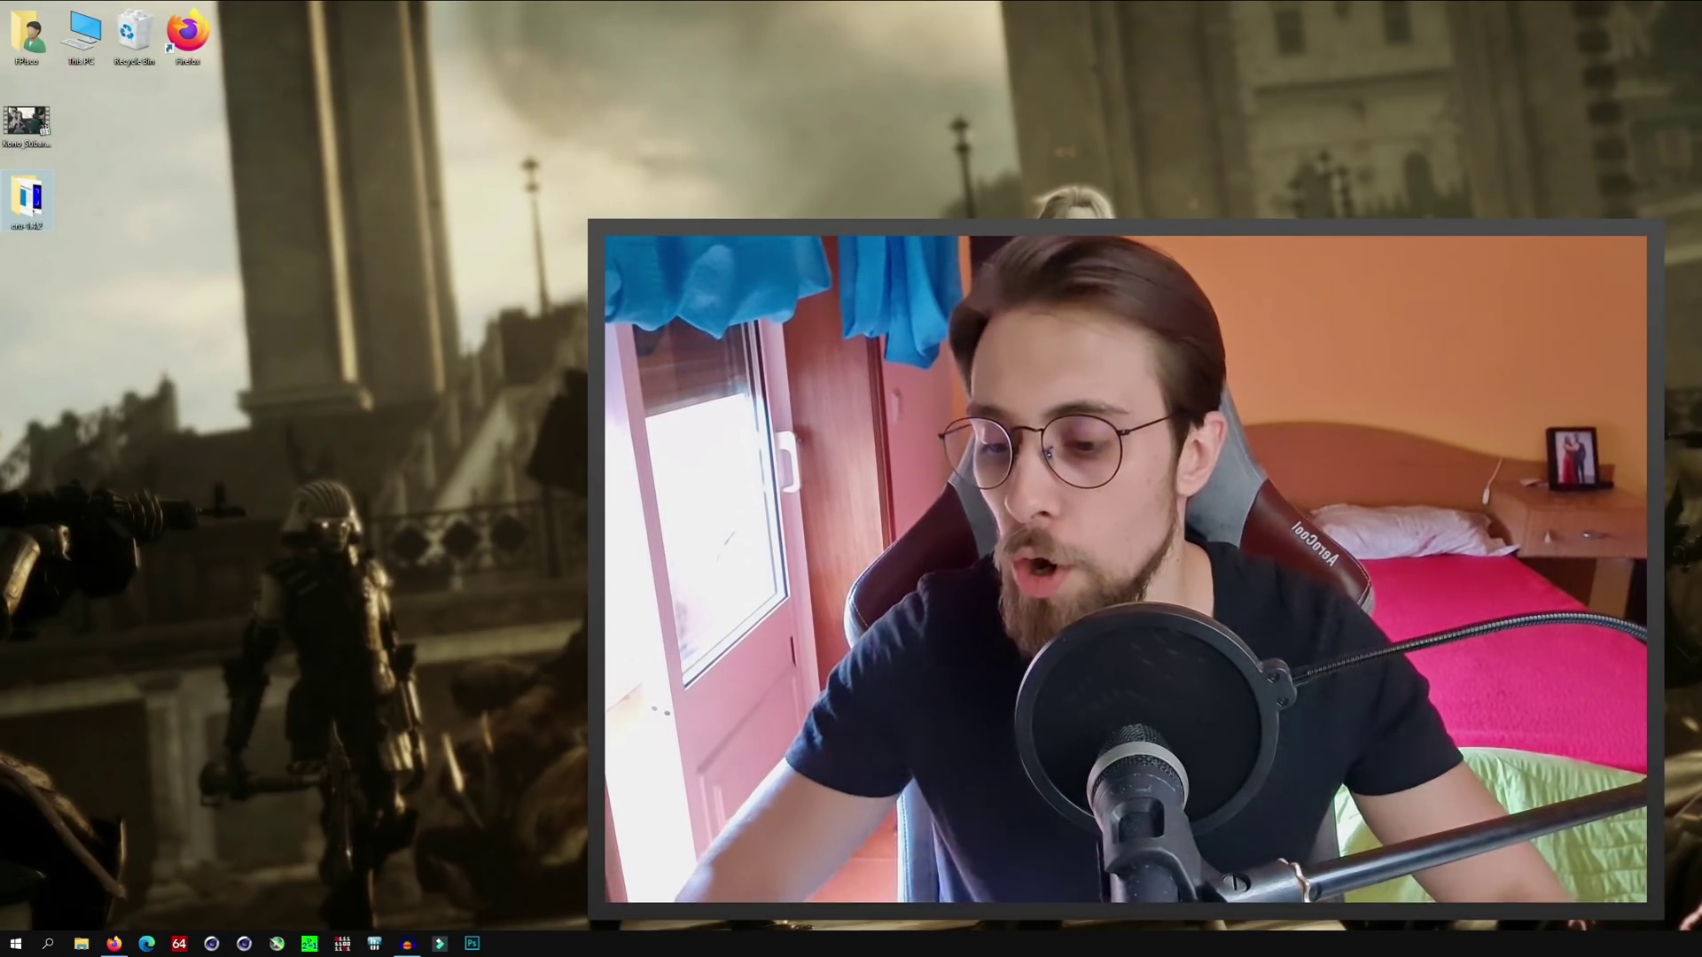
{"action": "left_click", "coordinate": [114, 944]}
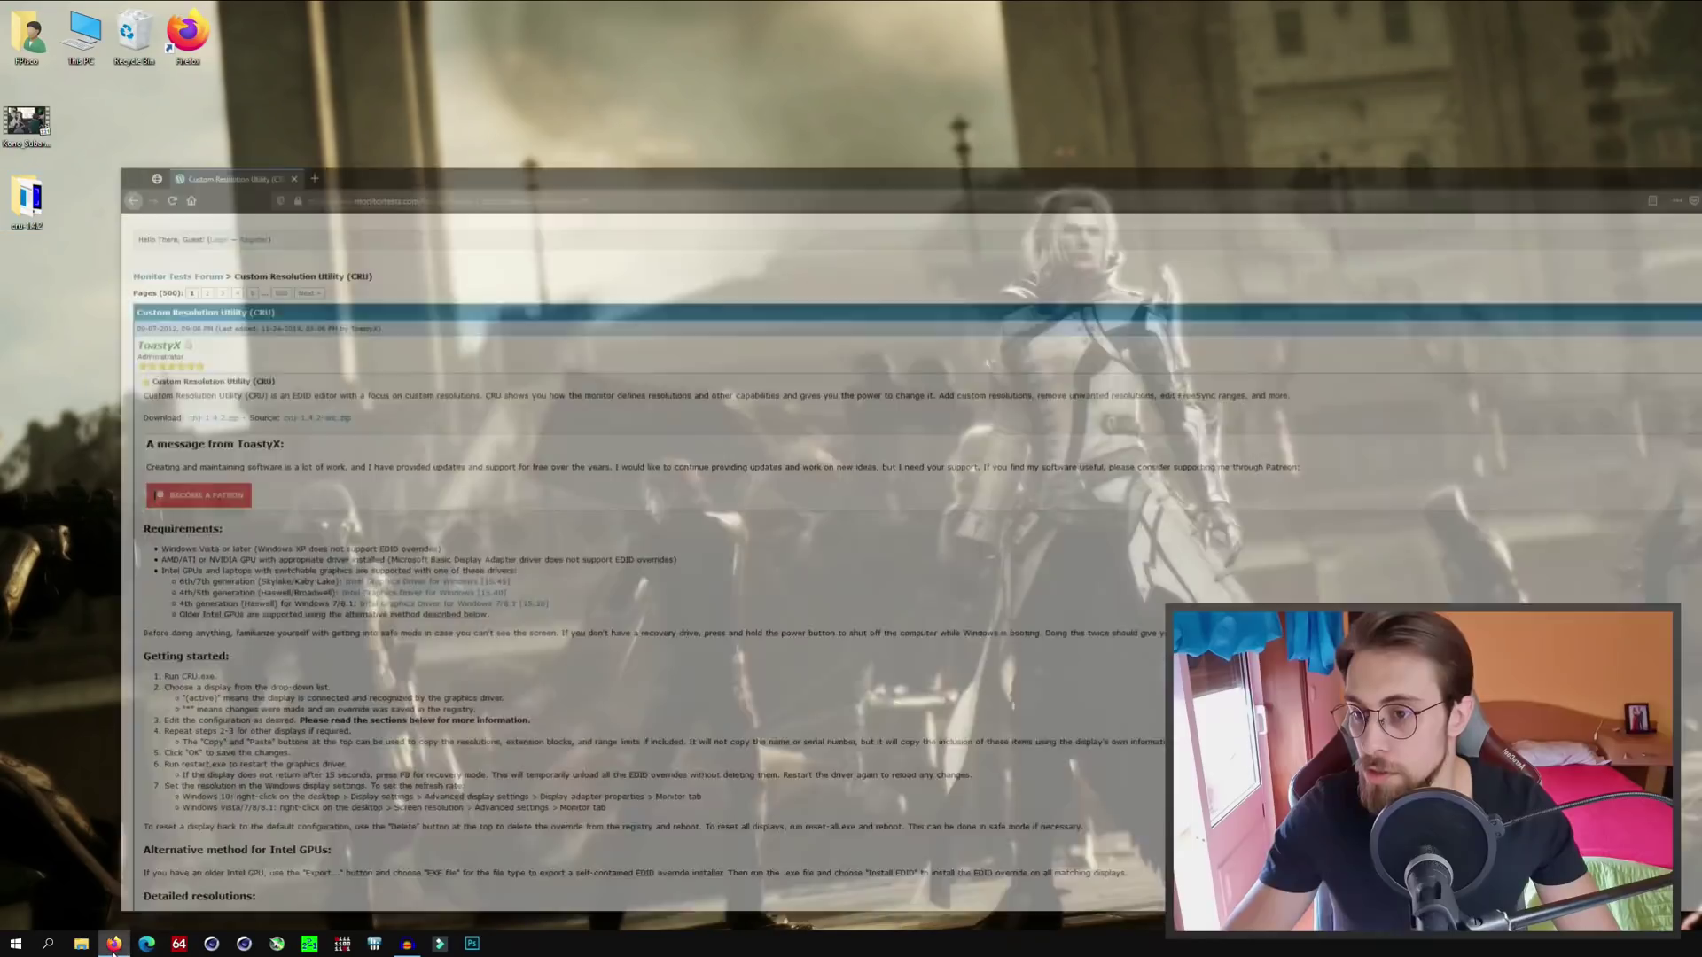
Step: Search 'monitor frame rate test', open TestUFO and set Count Of UFOs to 6
{"action": "left_click", "coordinate": [382, 106]}
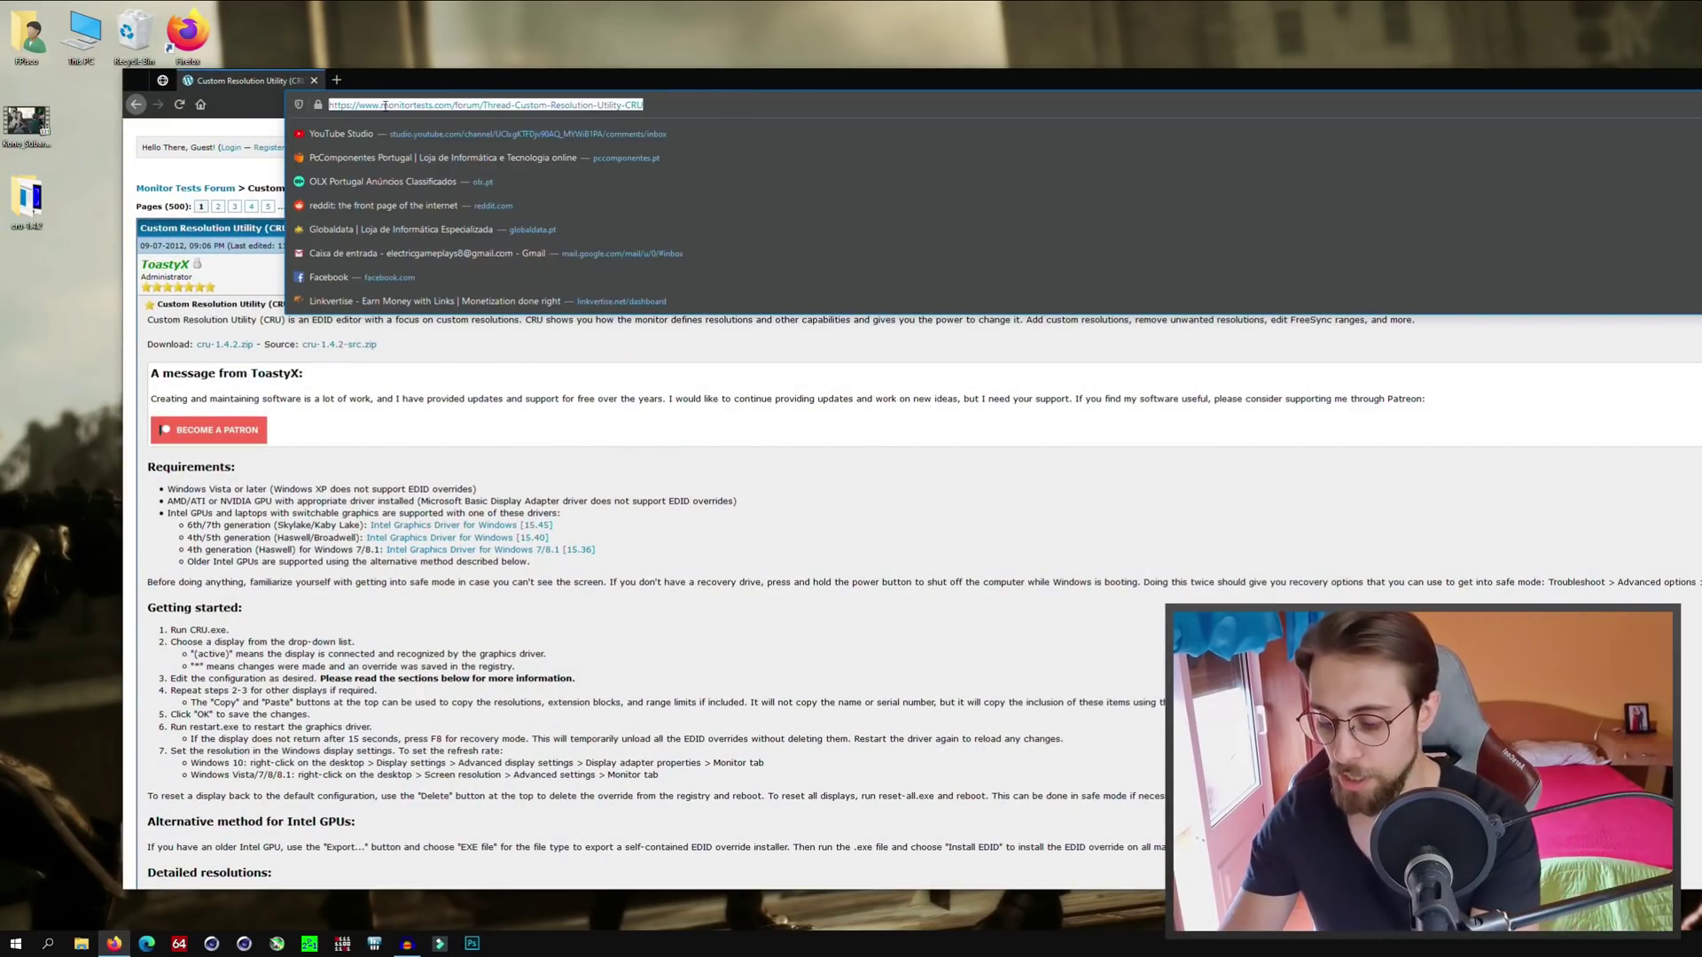
{"action": "type", "text": "monitor"}
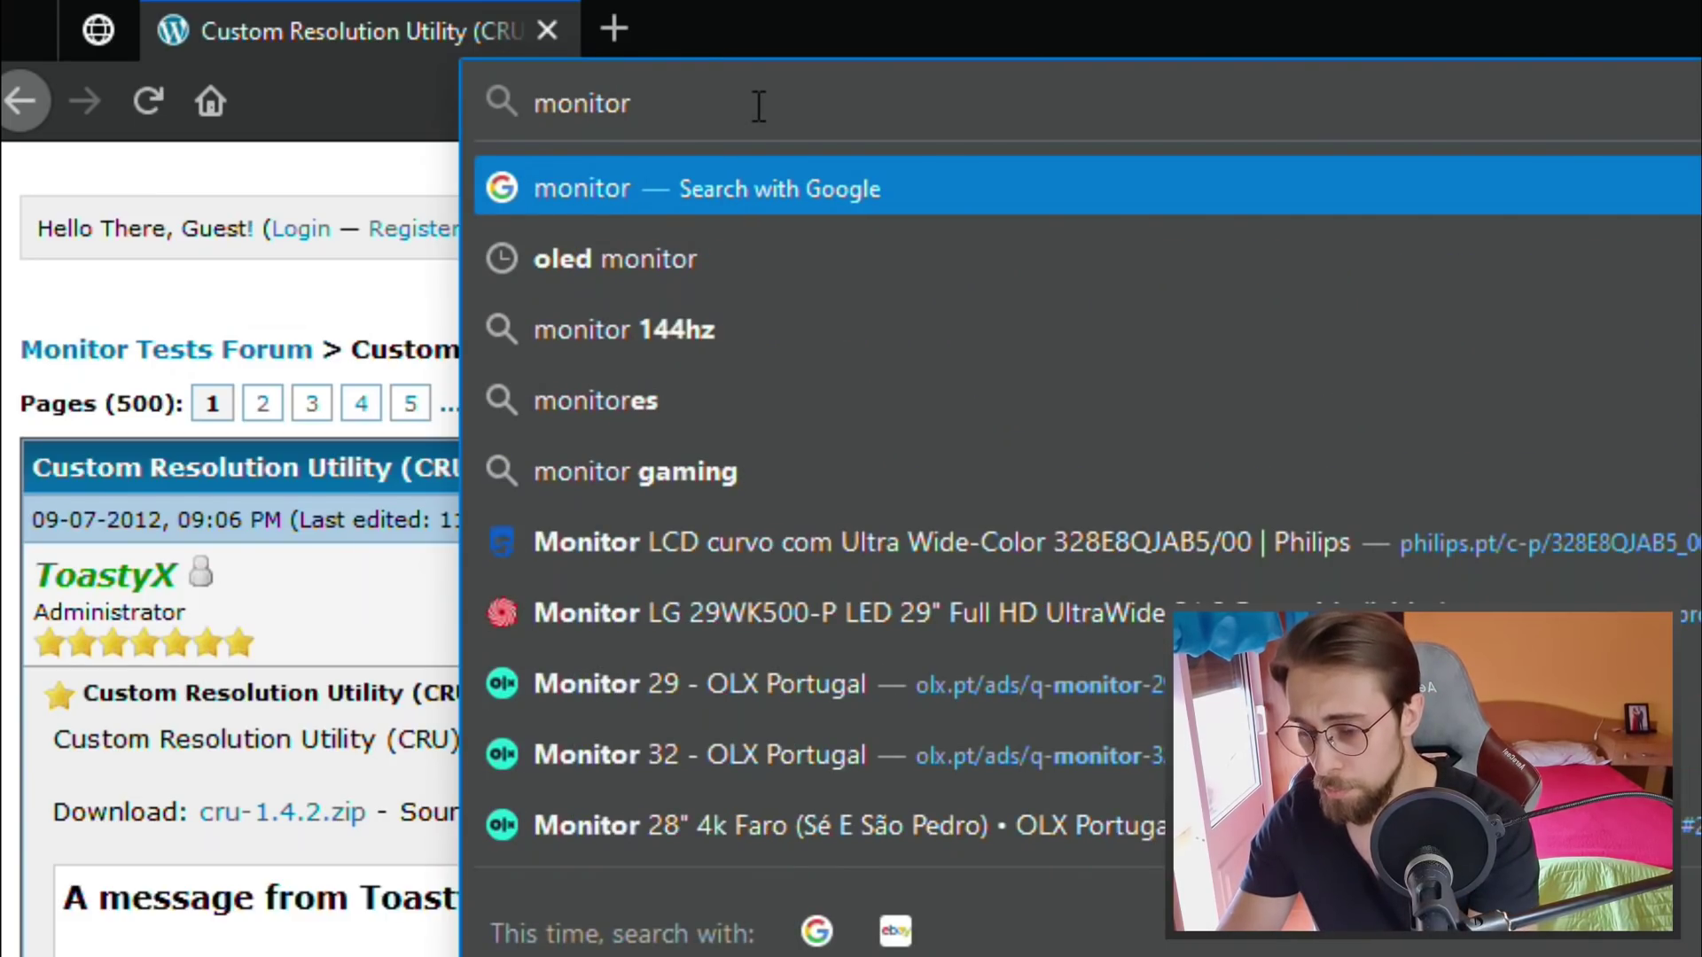
{"action": "type", "text": " frame"}
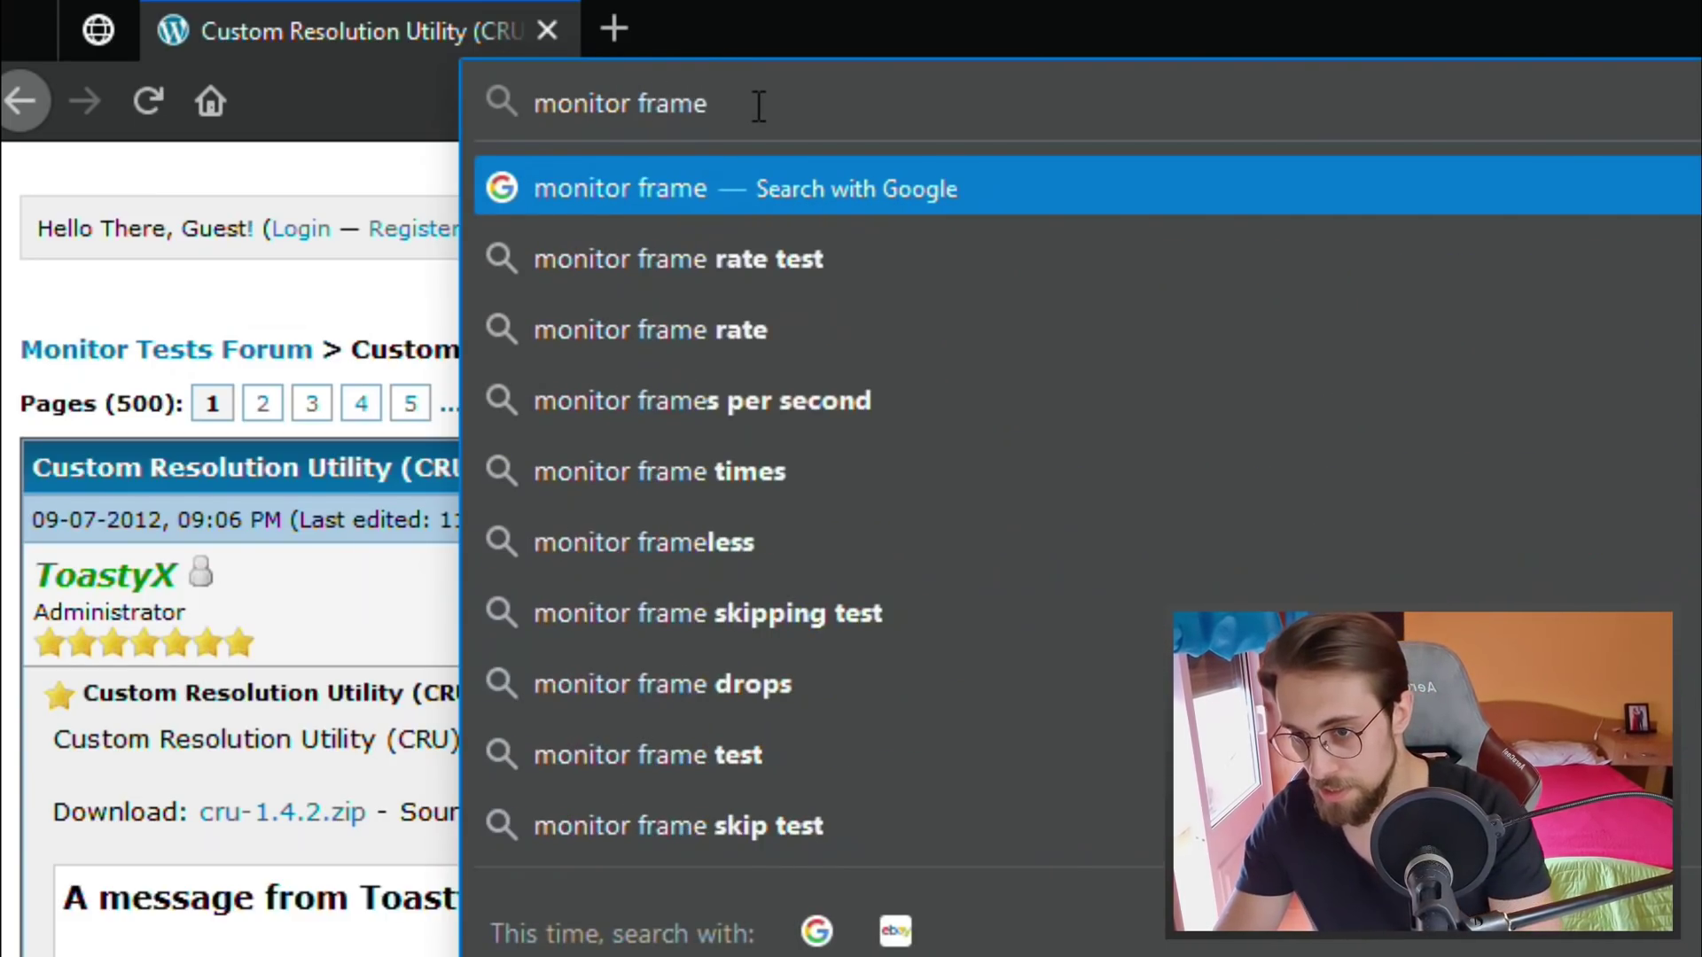
{"action": "key", "text": "Down"}
{"action": "key", "text": "Return"}
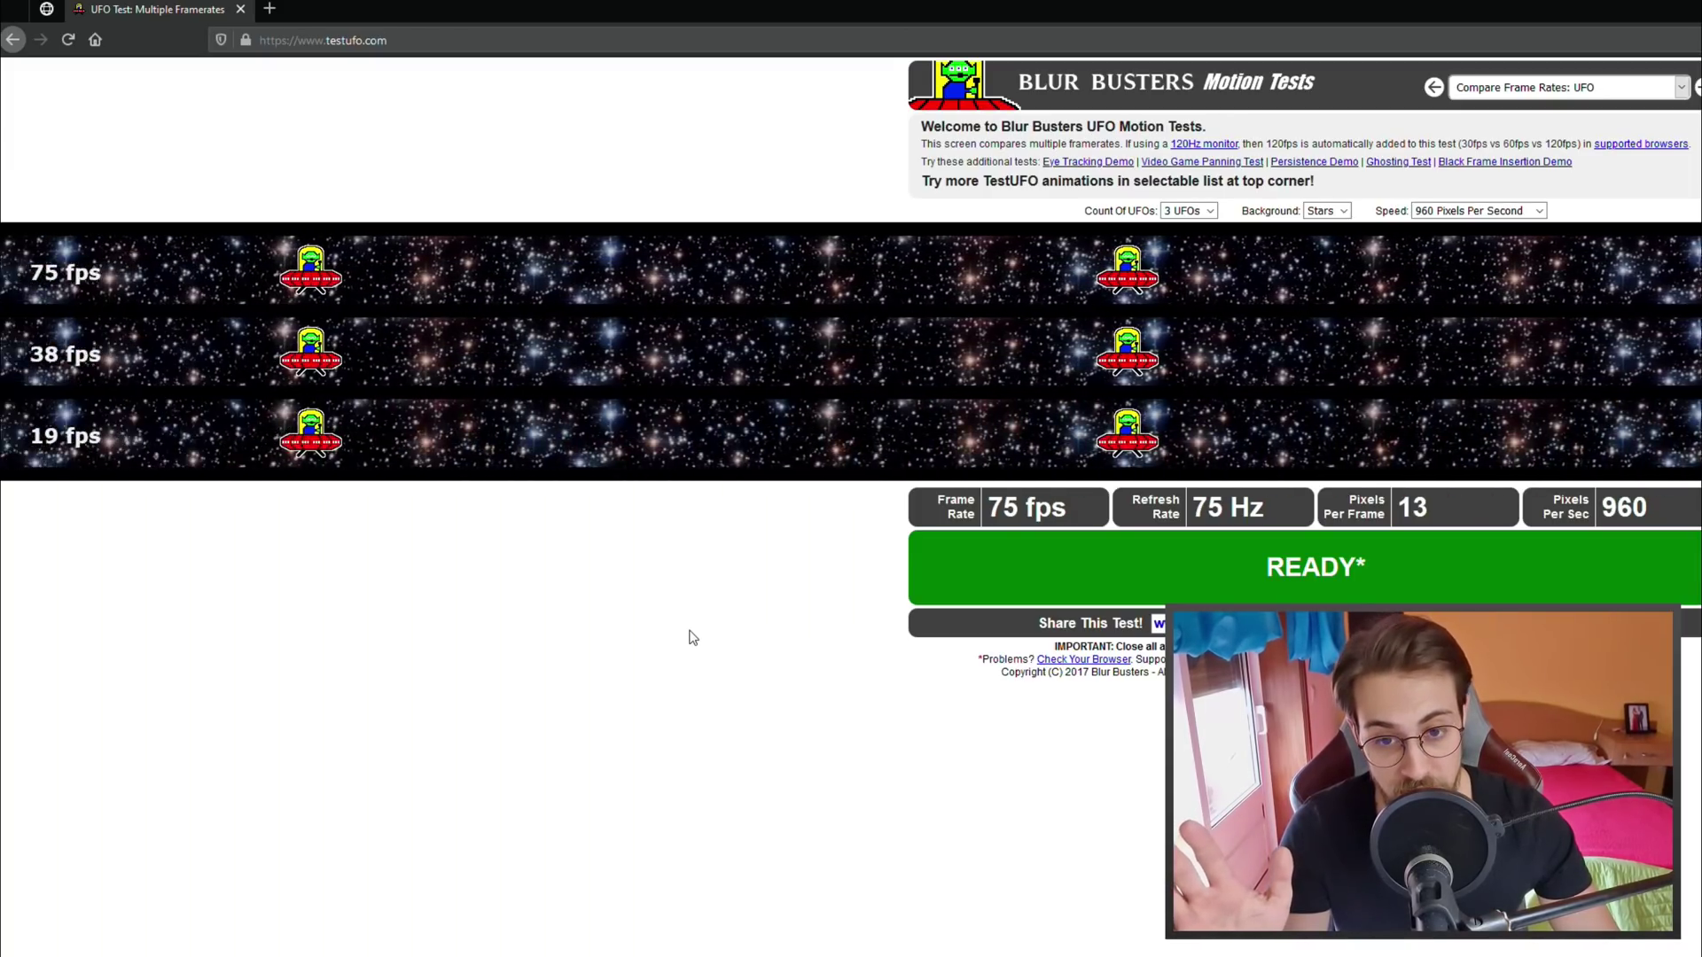
{"action": "left_click", "coordinate": [1188, 210]}
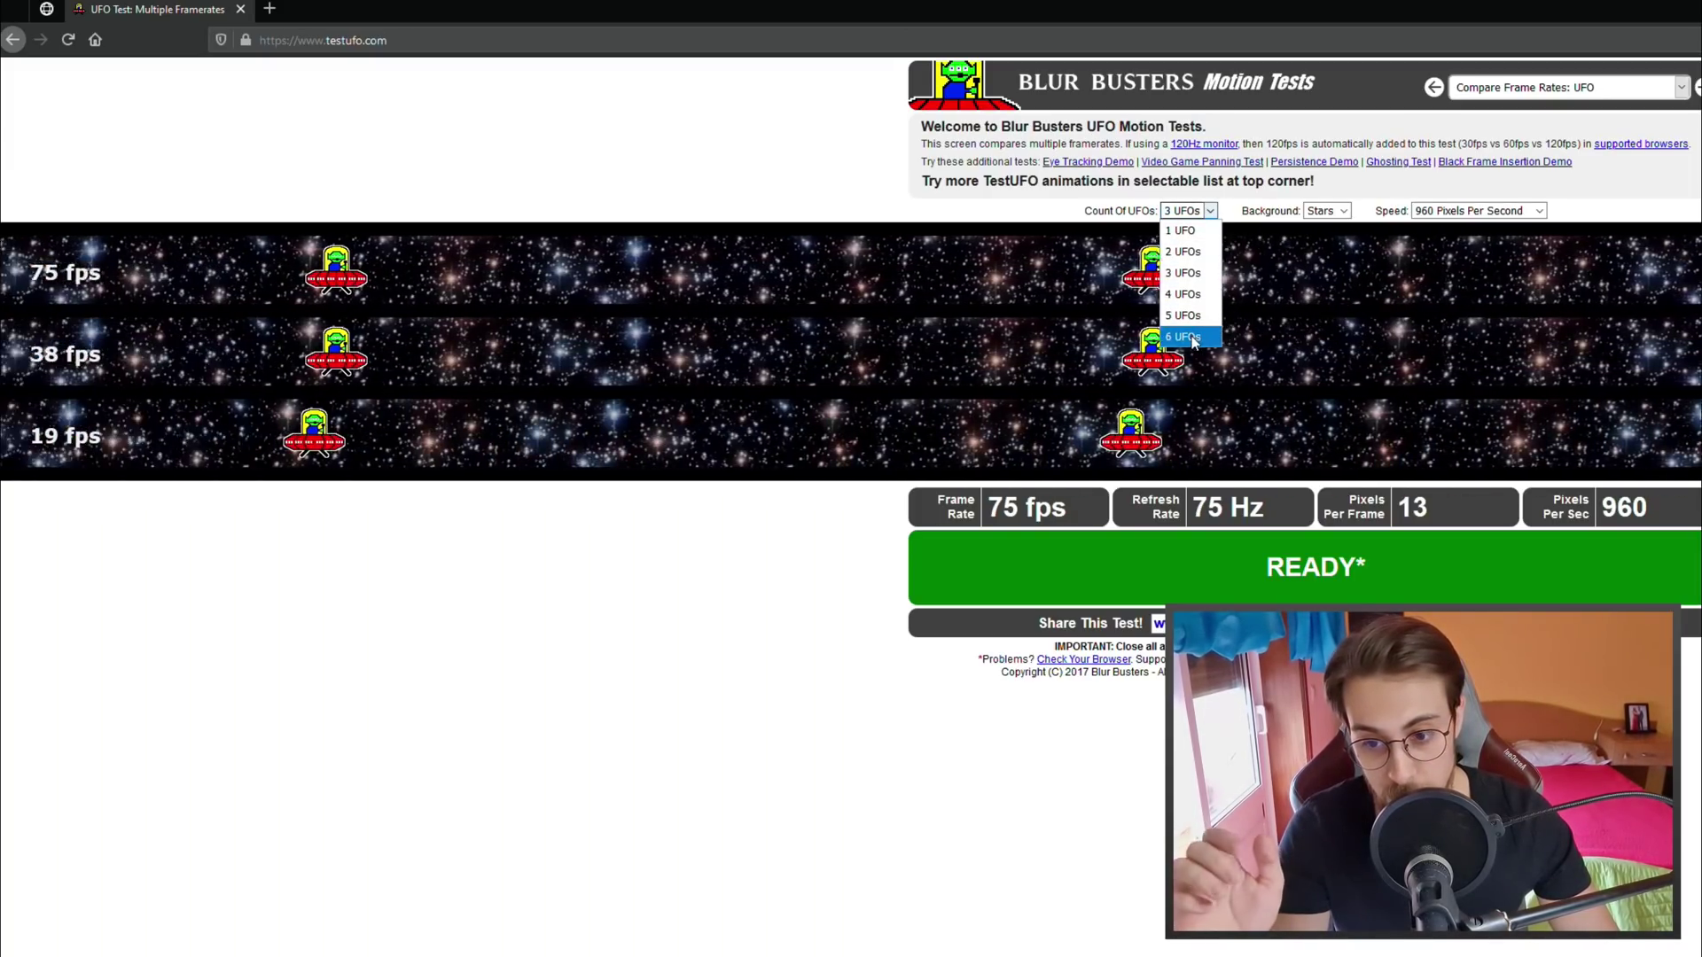
{"action": "left_click", "coordinate": [1187, 337]}
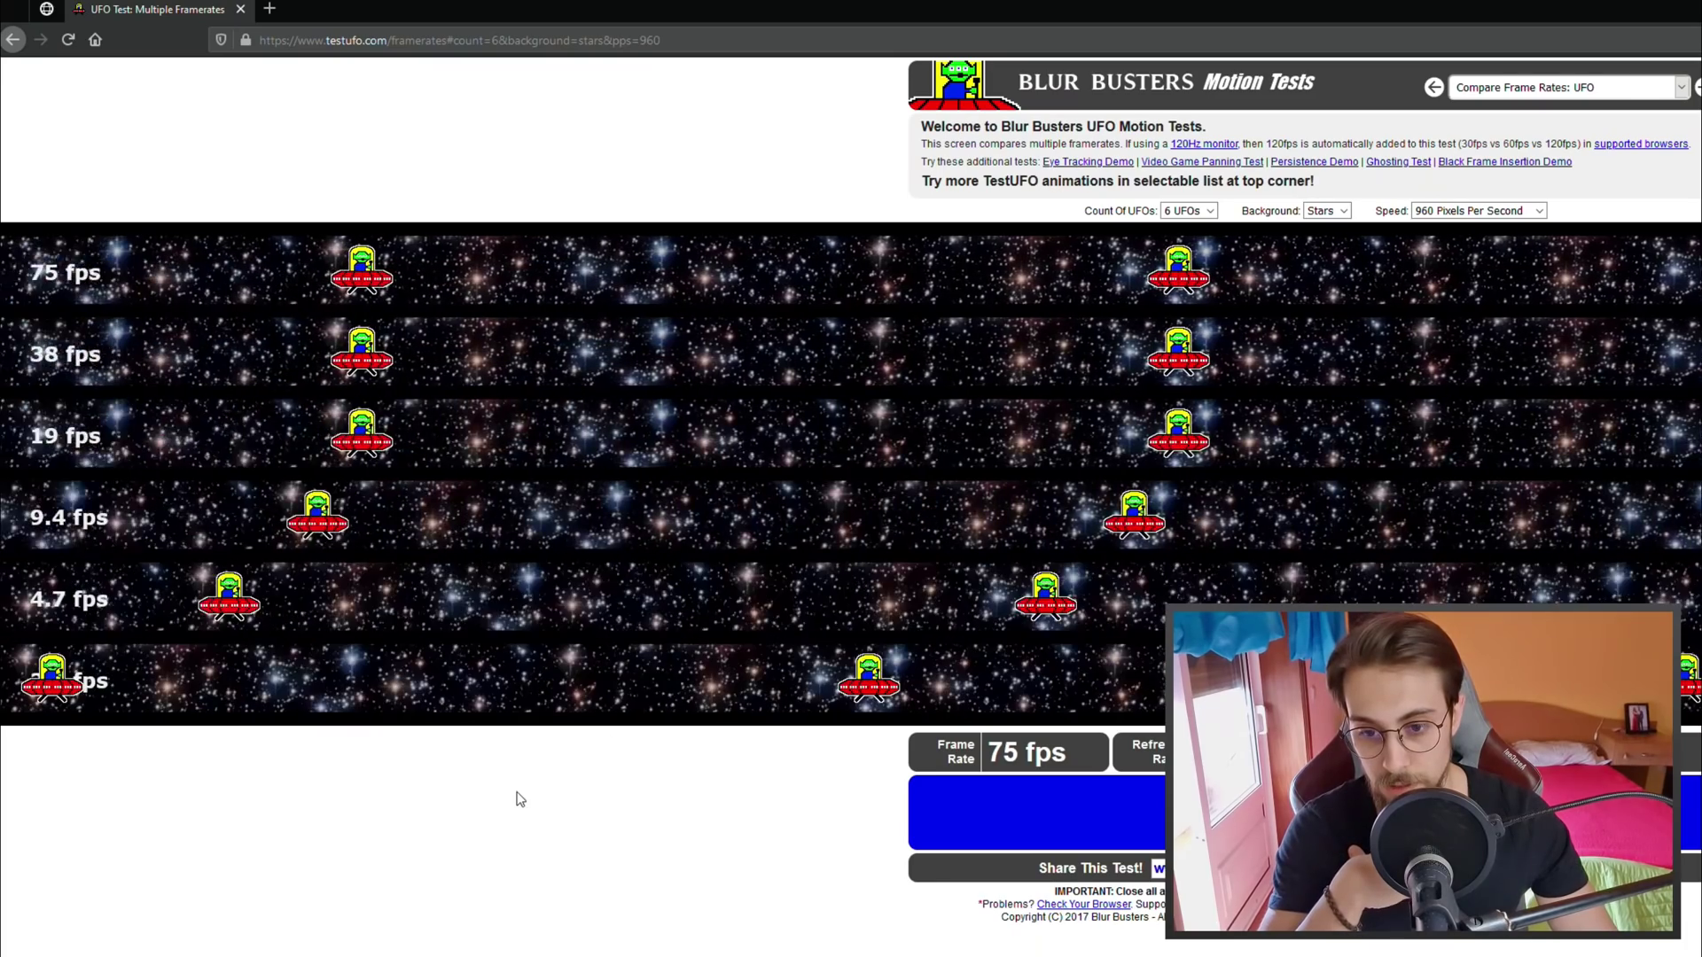